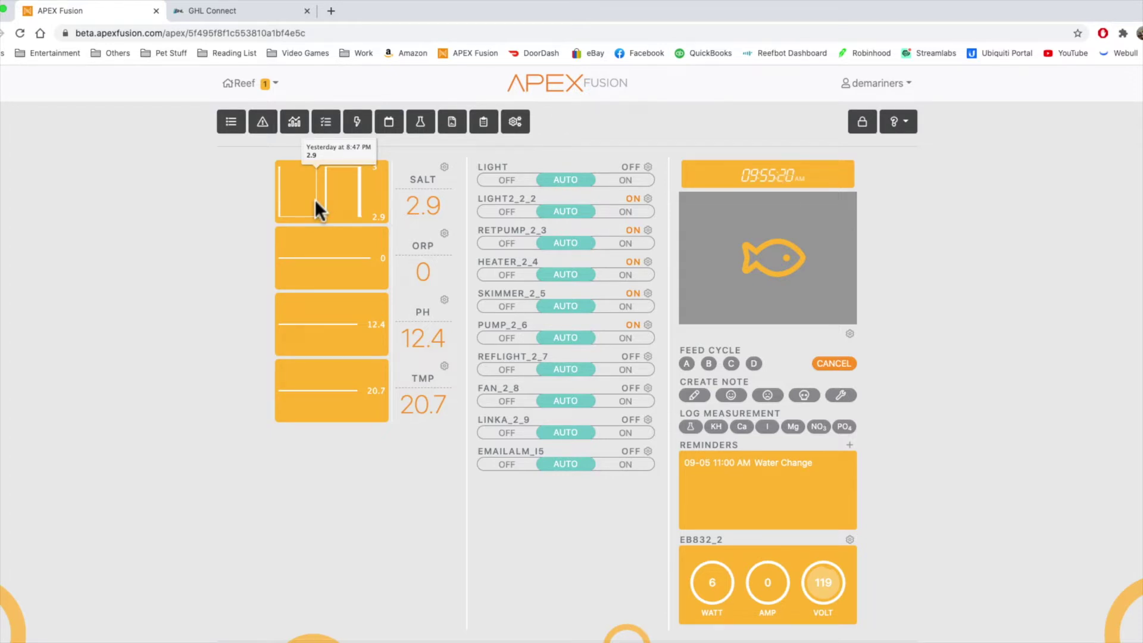
Change the Misc Setup Data Log interval to 5 minutes, upload it, and return to the dashboard.
click(514, 123)
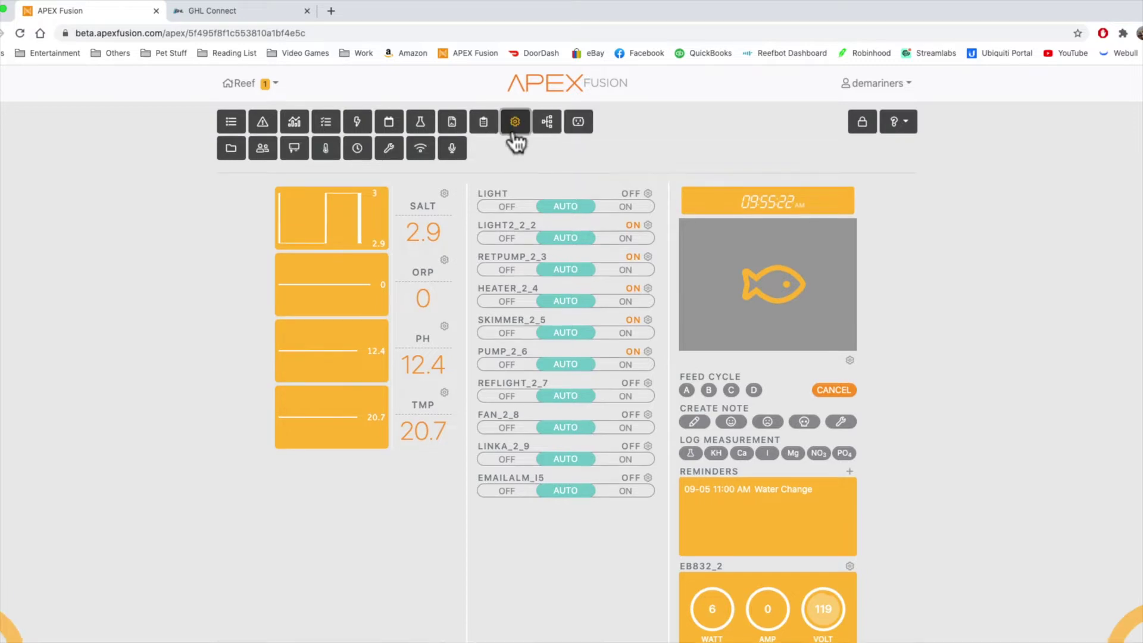
click(392, 147)
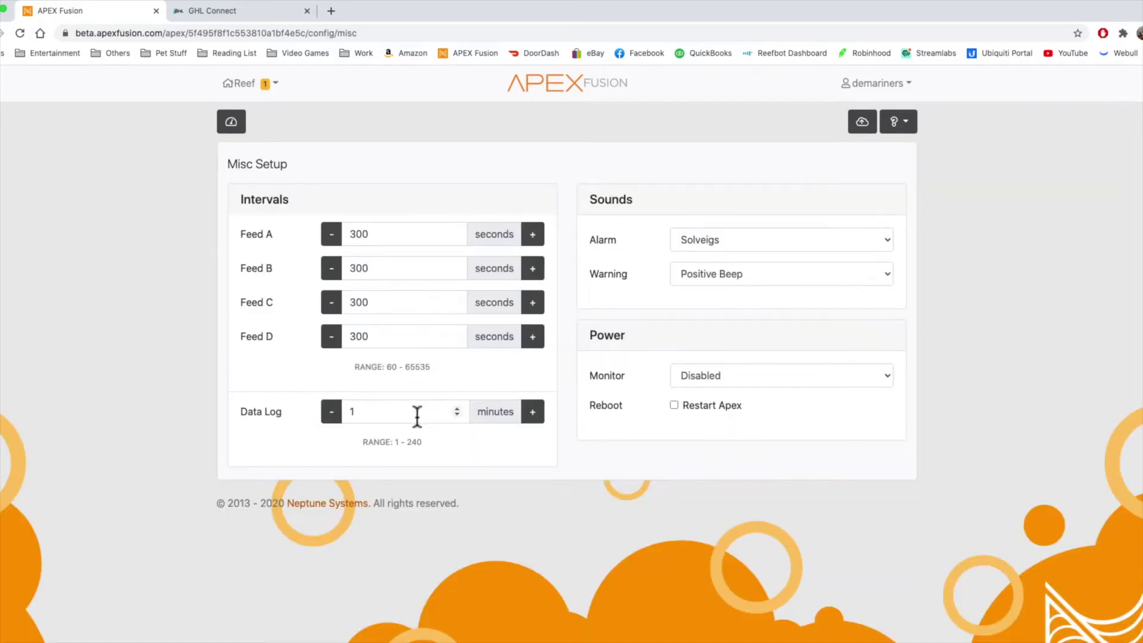
drag(416, 412, 333, 411)
click(368, 411)
key(BackSpace)
text(5)
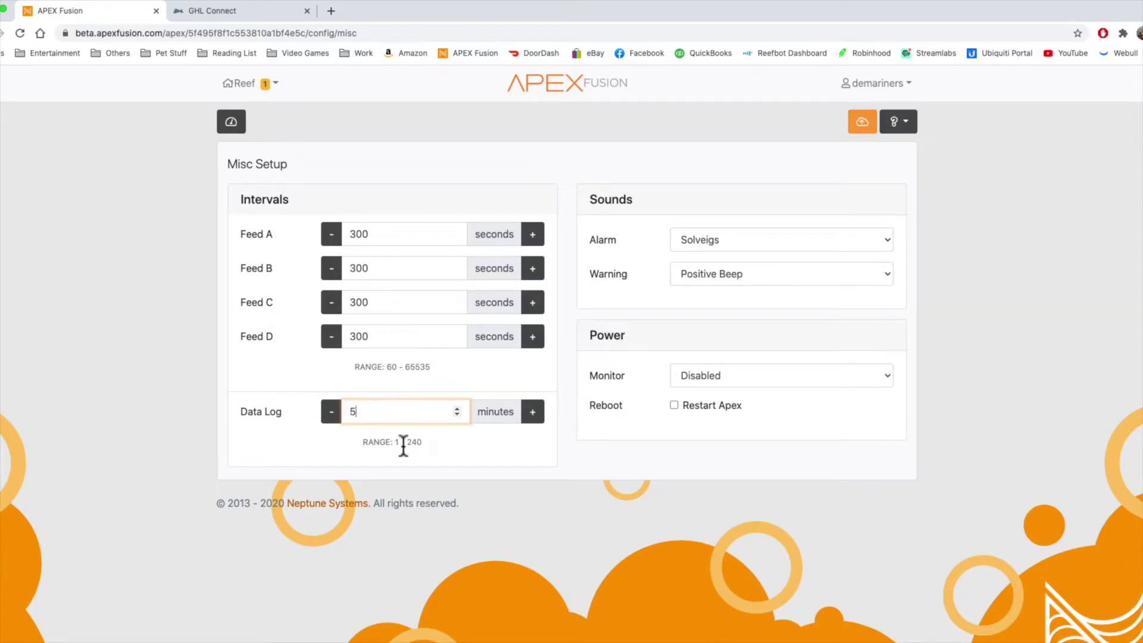
click(860, 128)
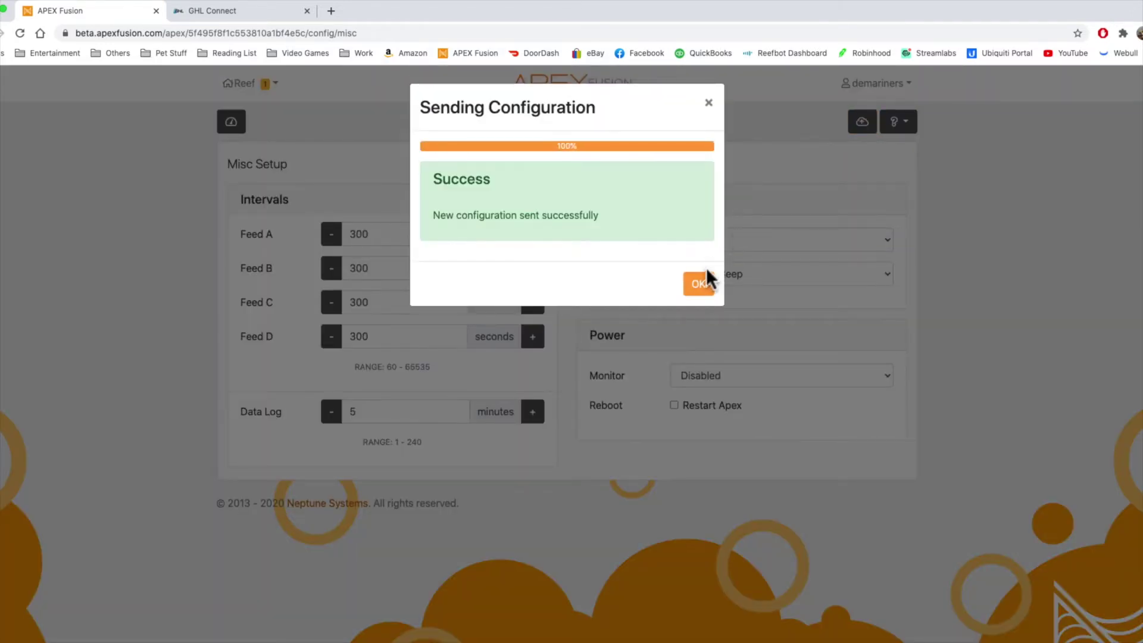
click(703, 281)
click(231, 122)
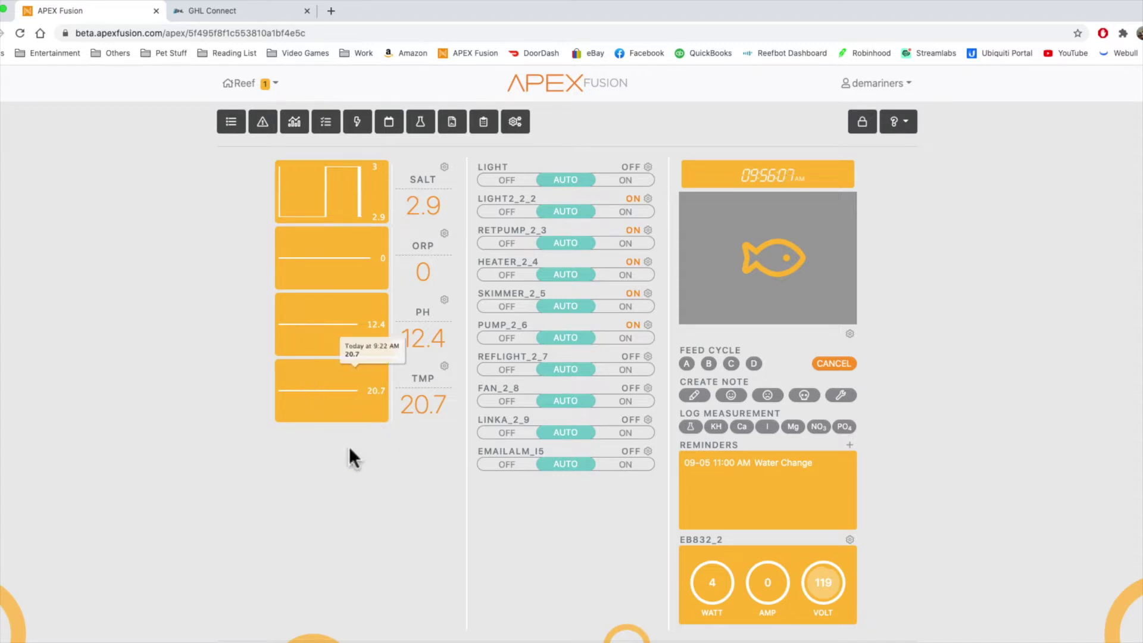
Open the Salt reading's Input Log, showing 09/08–09/15 with a 2.94 average.
click(423, 214)
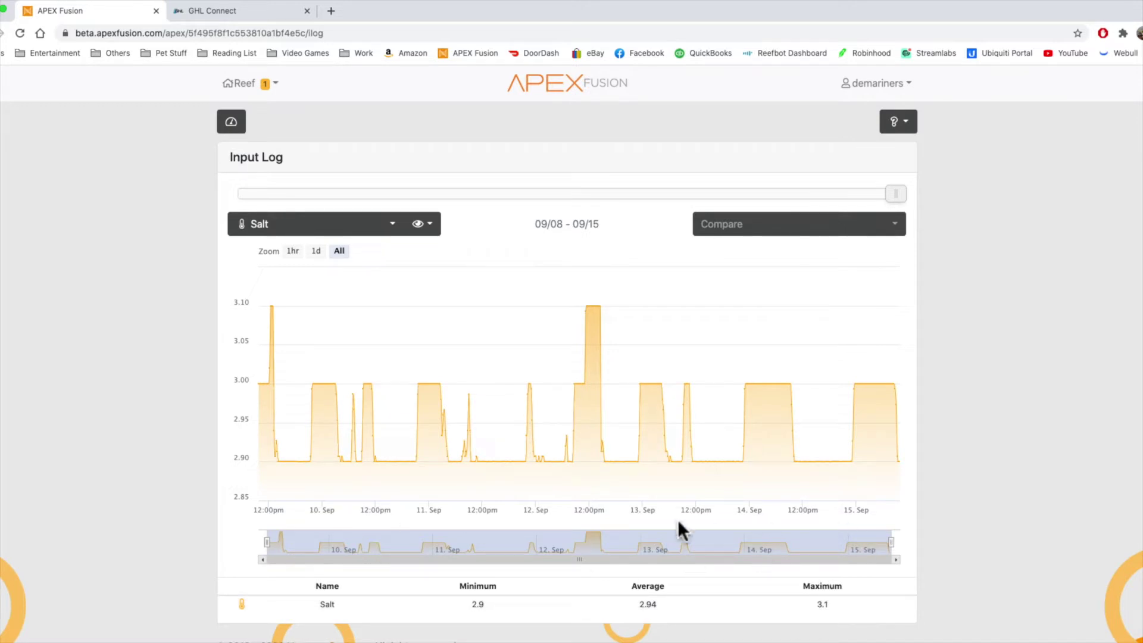
Try the 1d and 1hr zooms, then show All and slide the range back to 09/02–09/09.
click(316, 251)
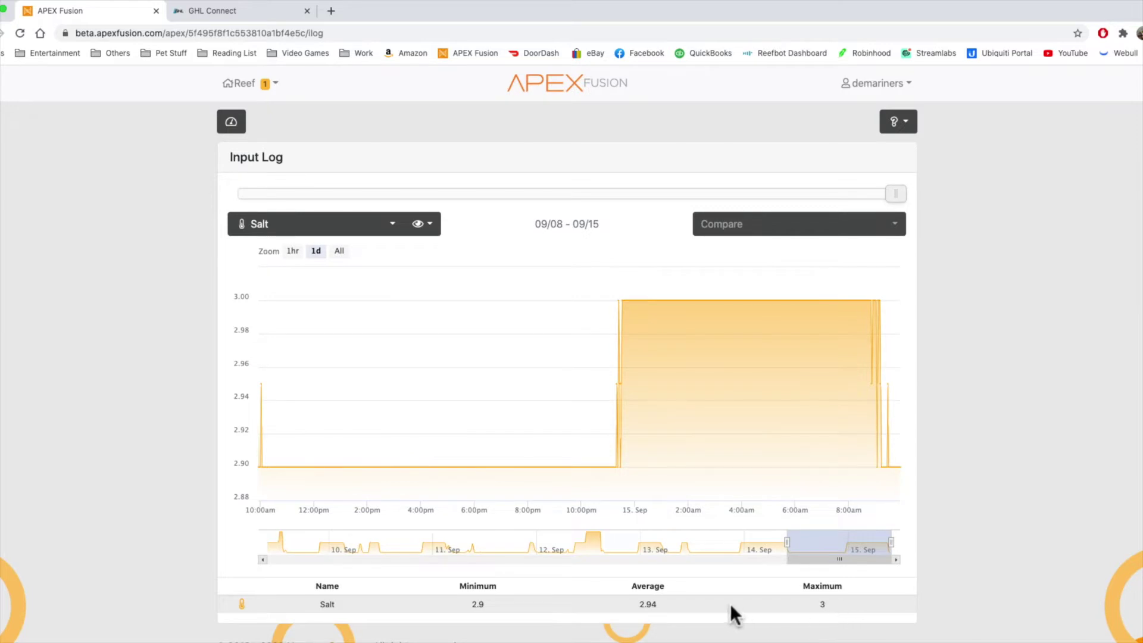
click(291, 251)
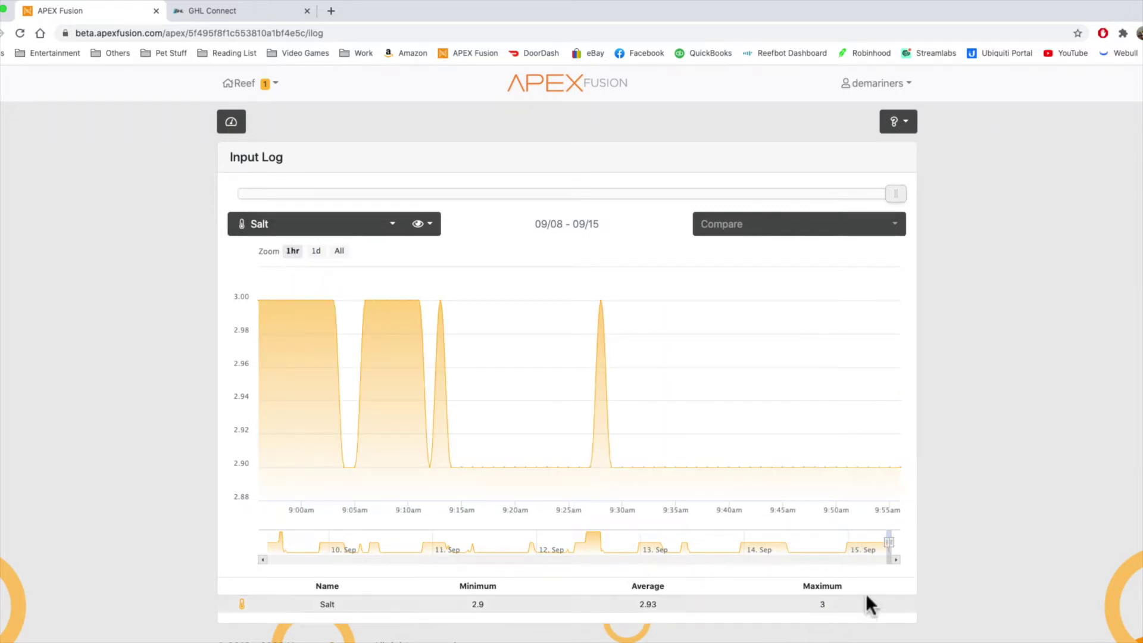
click(339, 250)
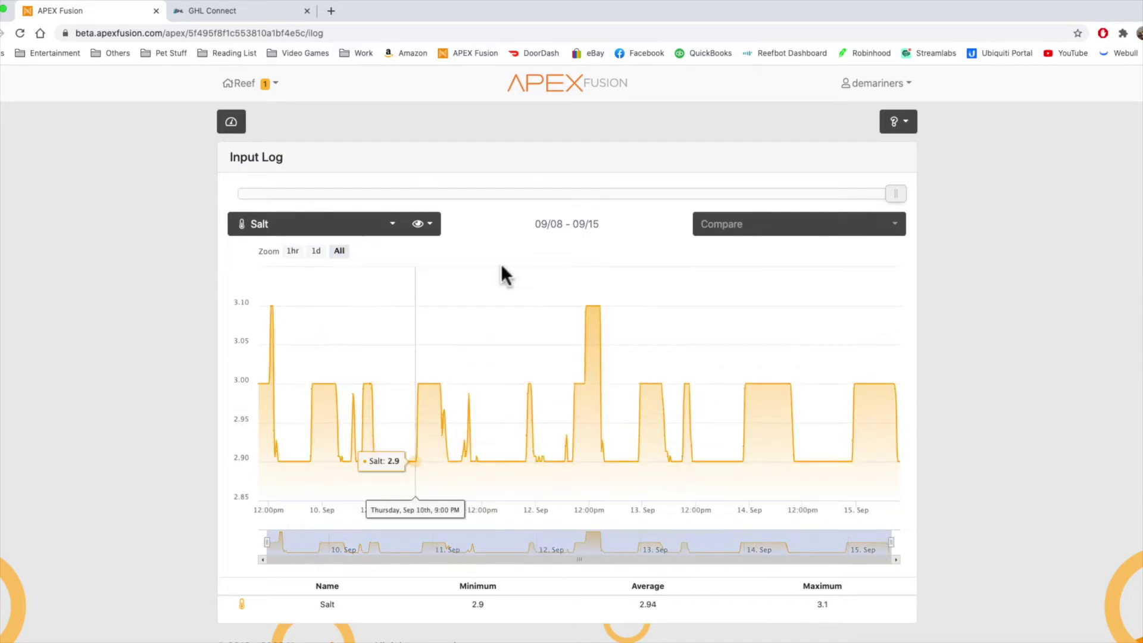
drag(893, 194, 589, 226)
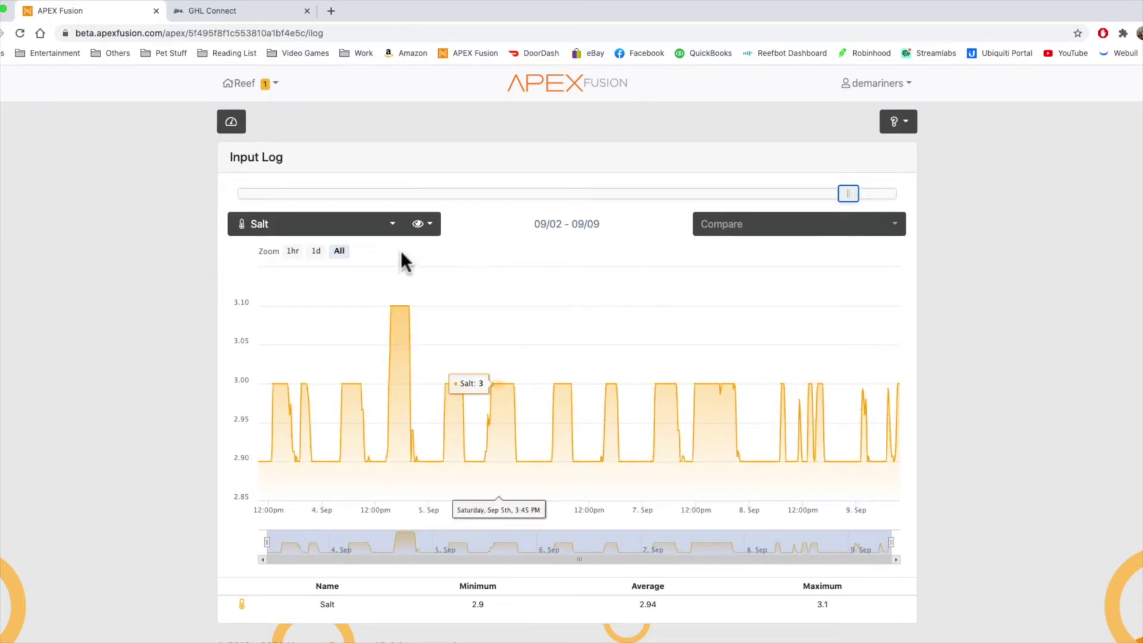
Turn on Alarm Limits and Control Limits from the Salt chart's eye menu.
click(428, 235)
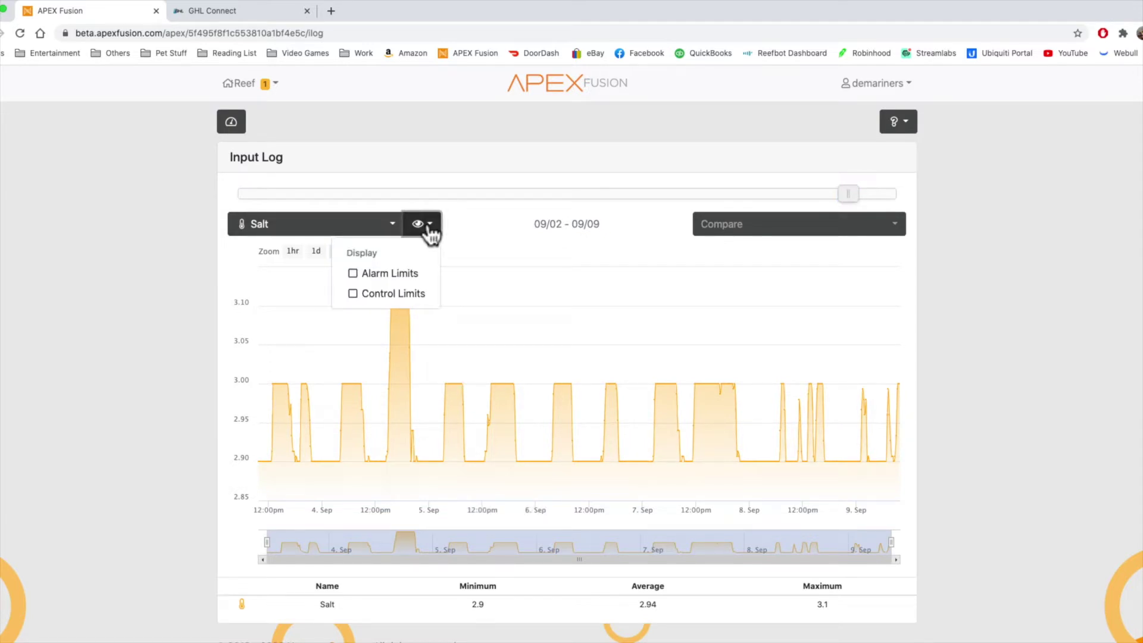
click(395, 280)
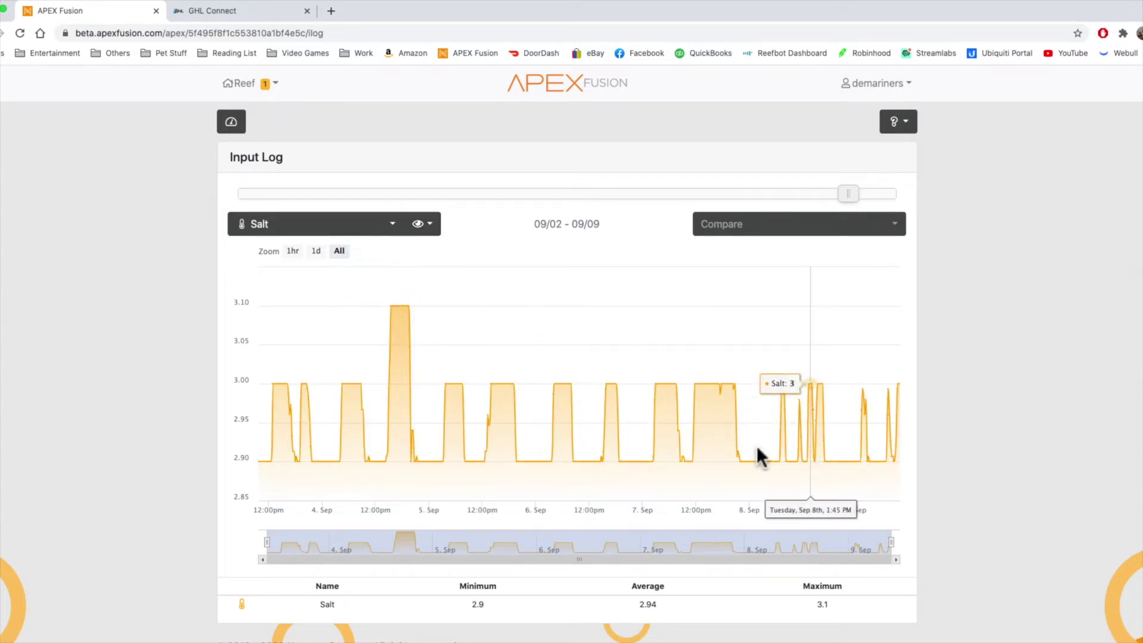
click(429, 227)
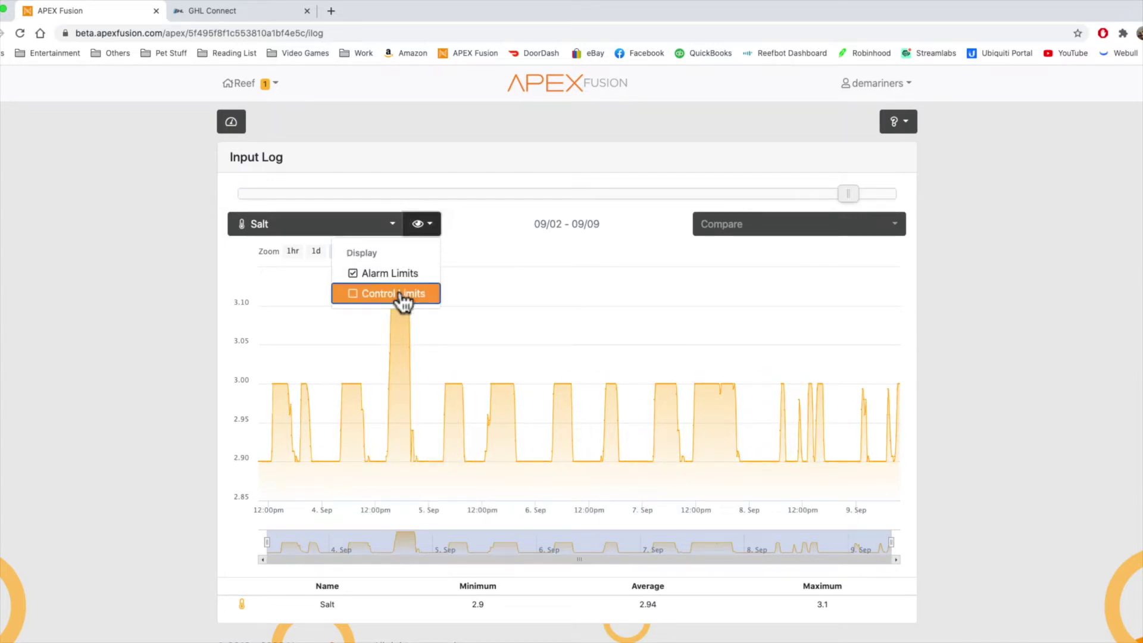
click(398, 290)
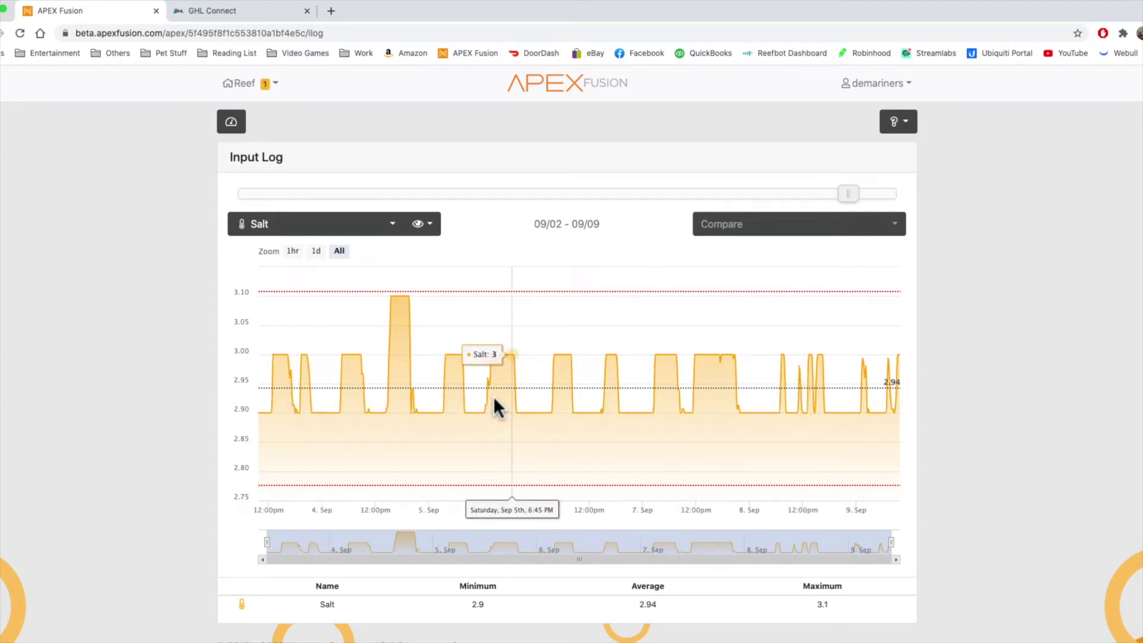
Browse the list of logged inputs and close it without changing the chart.
click(383, 229)
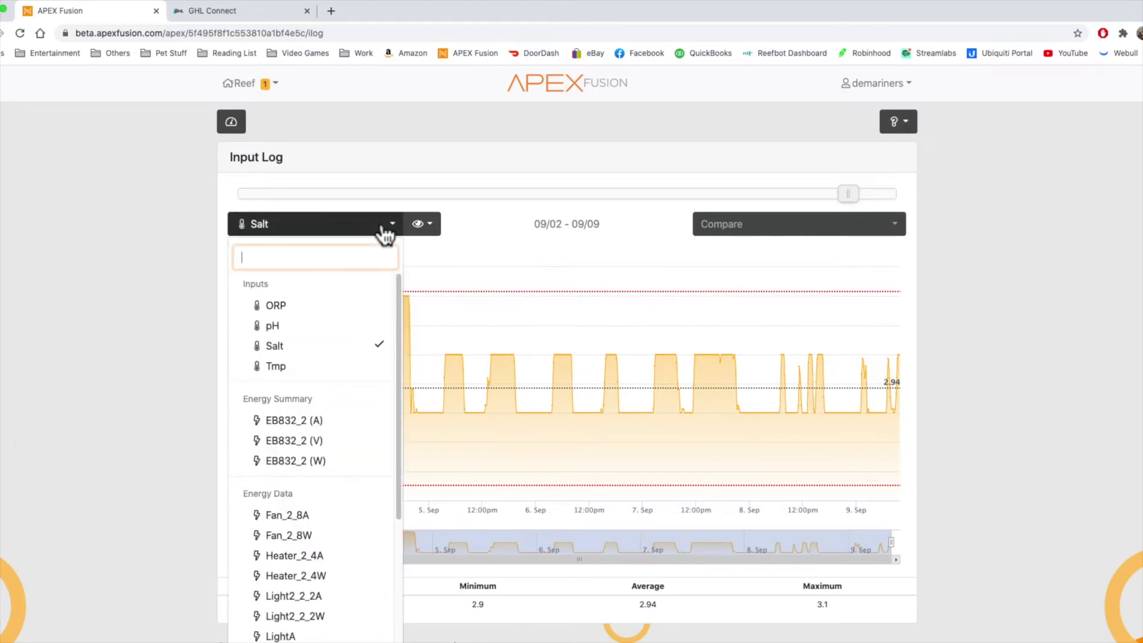
scroll(333, 512, down, 3)
scroll(336, 524, up, 5)
scroll(336, 525, down, 3)
scroll(336, 525, up, 5)
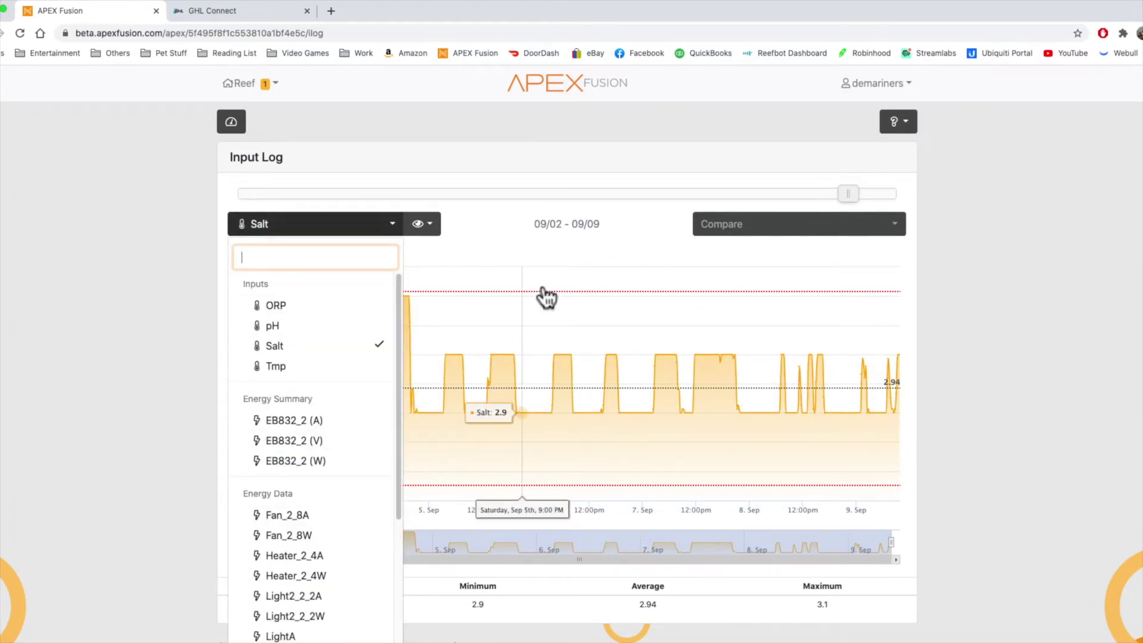
click(552, 238)
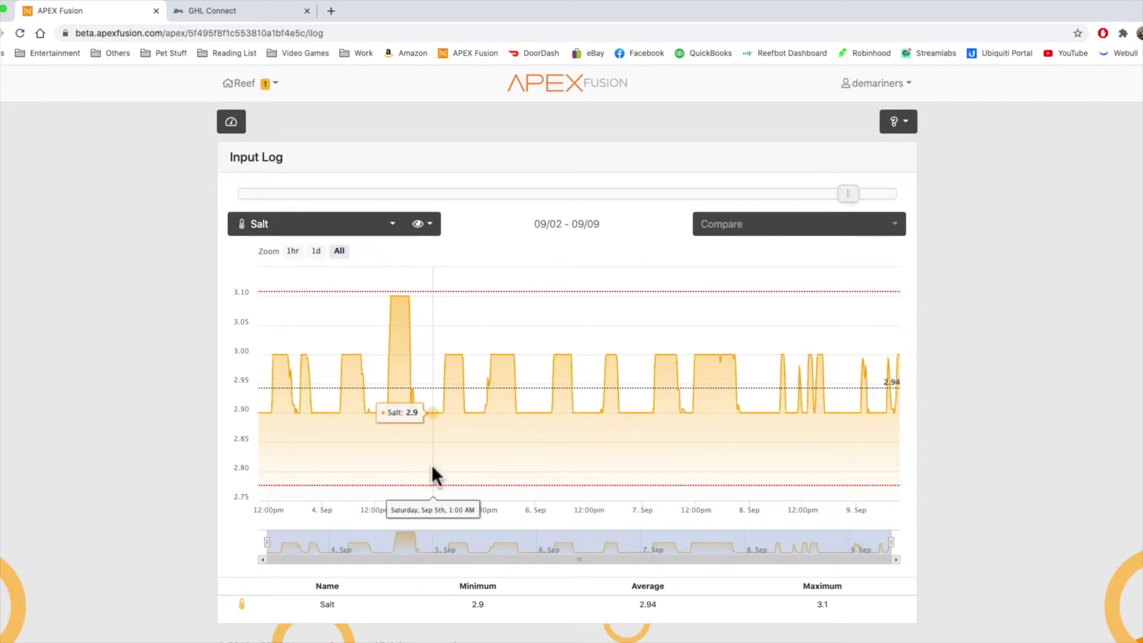
Chart Tmp briefly, switch back to Salt, and bring up the Compare list.
click(305, 221)
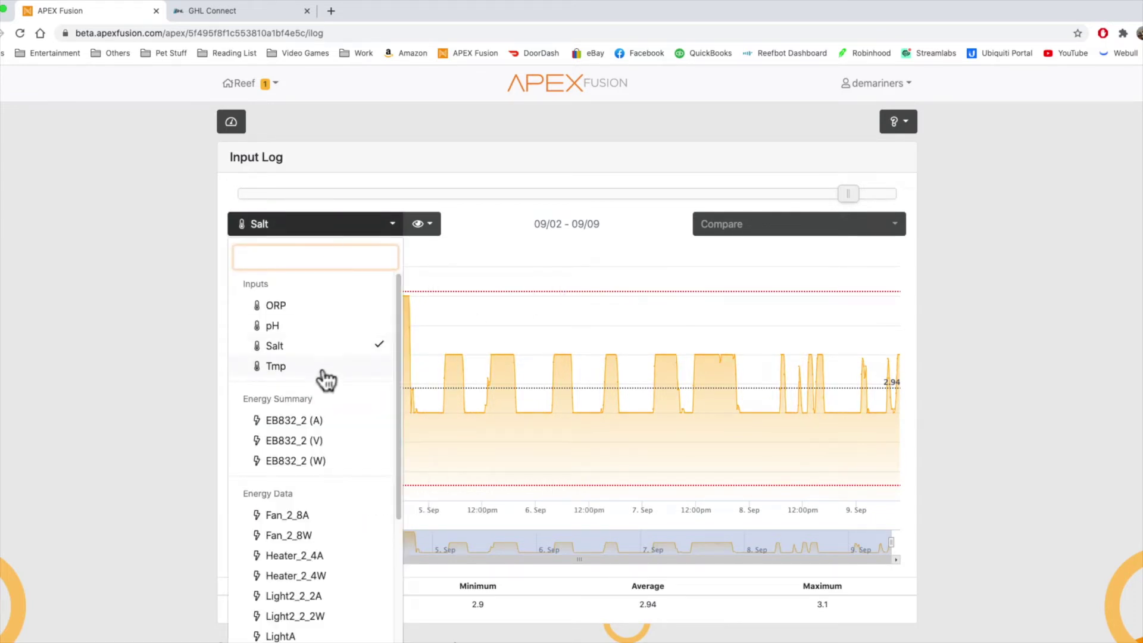
click(320, 366)
click(297, 225)
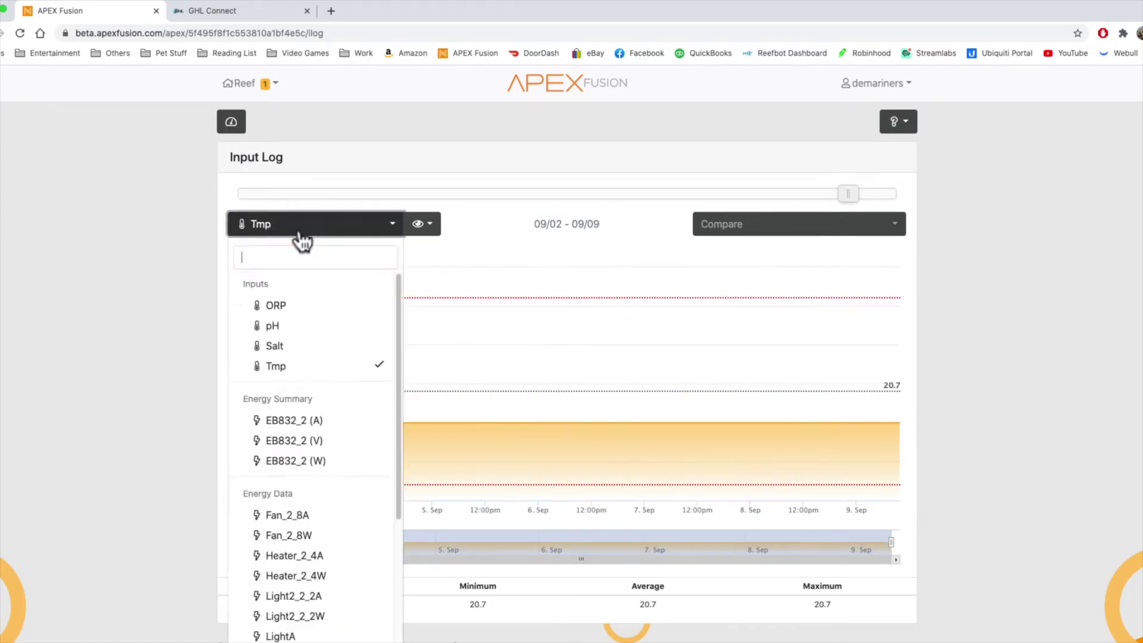
click(287, 348)
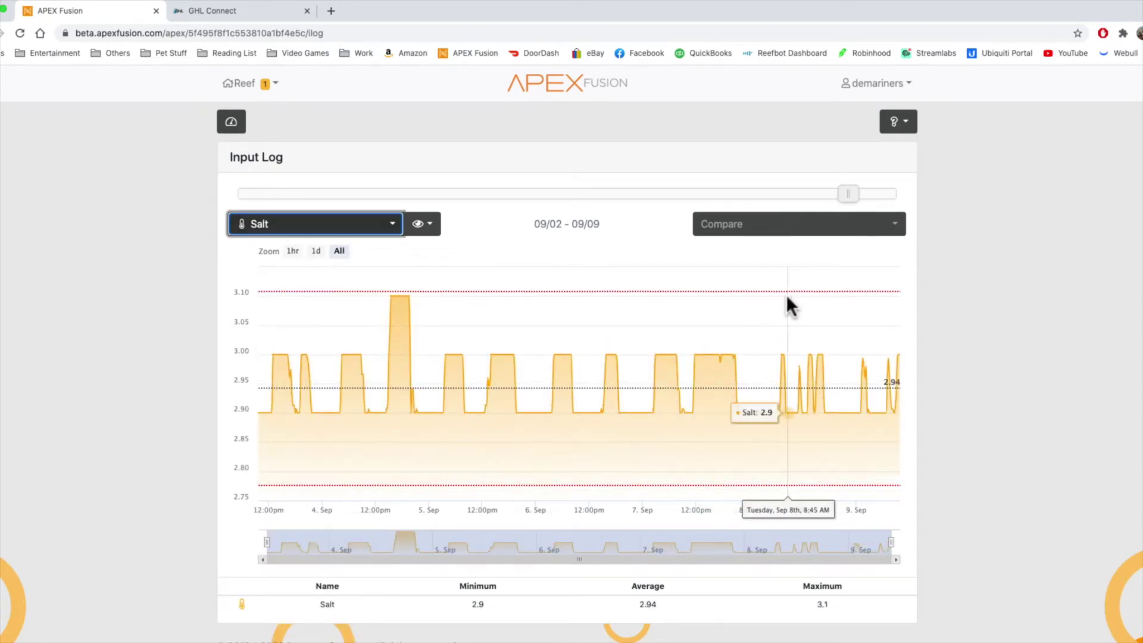
click(899, 231)
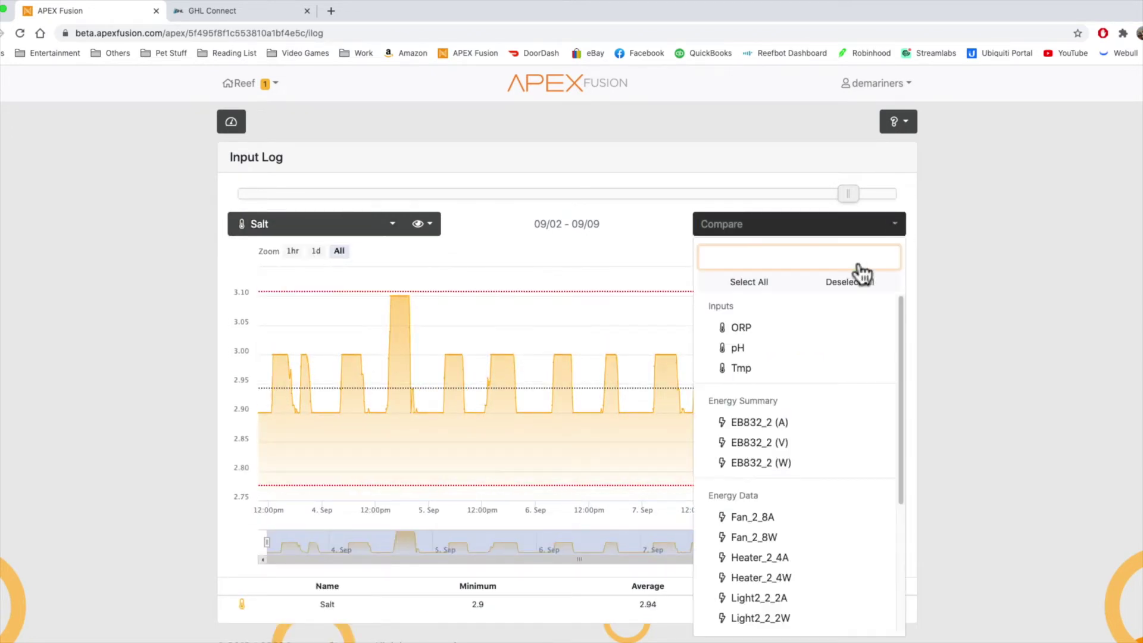
Add Tmp, pH and ORP to the Salt chart comparison.
click(757, 371)
click(757, 357)
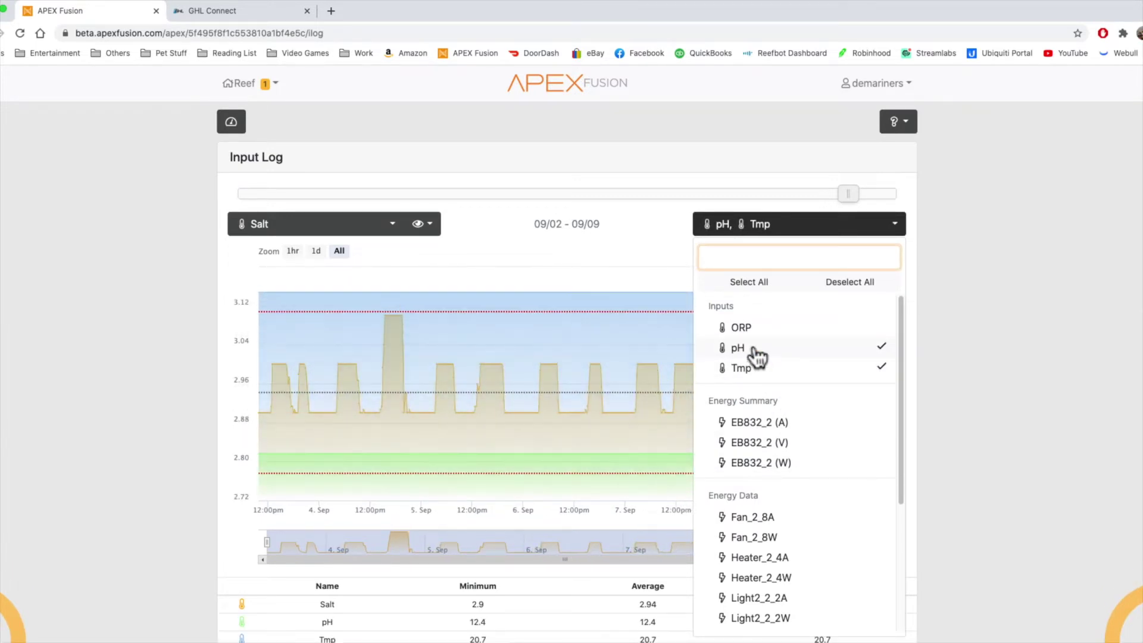
click(757, 327)
click(597, 243)
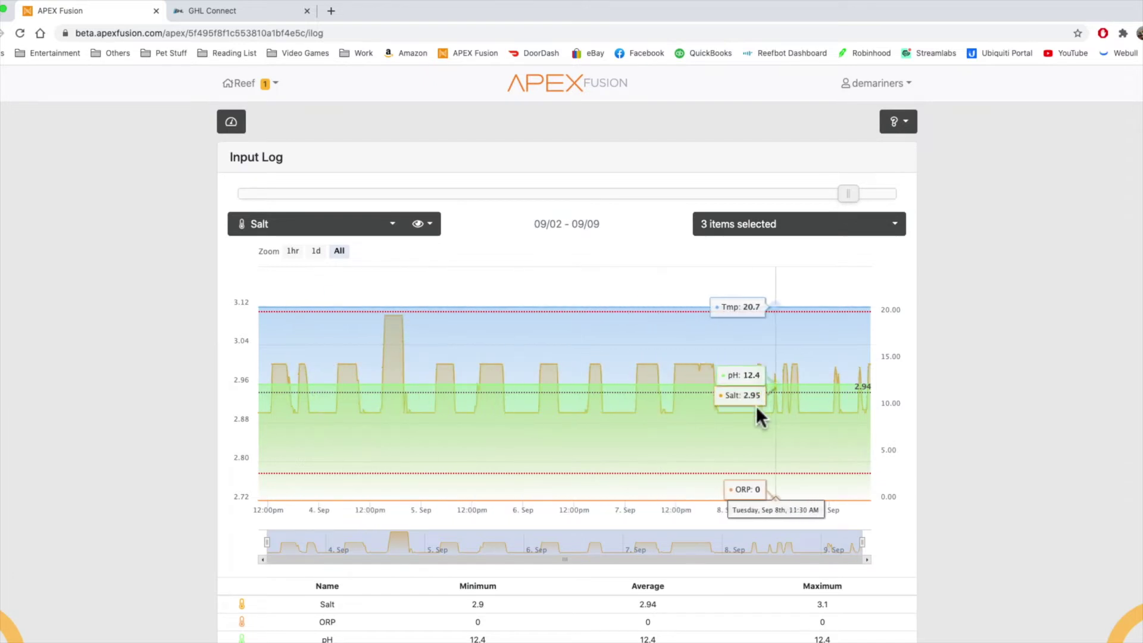
scroll(638, 452, down, 1)
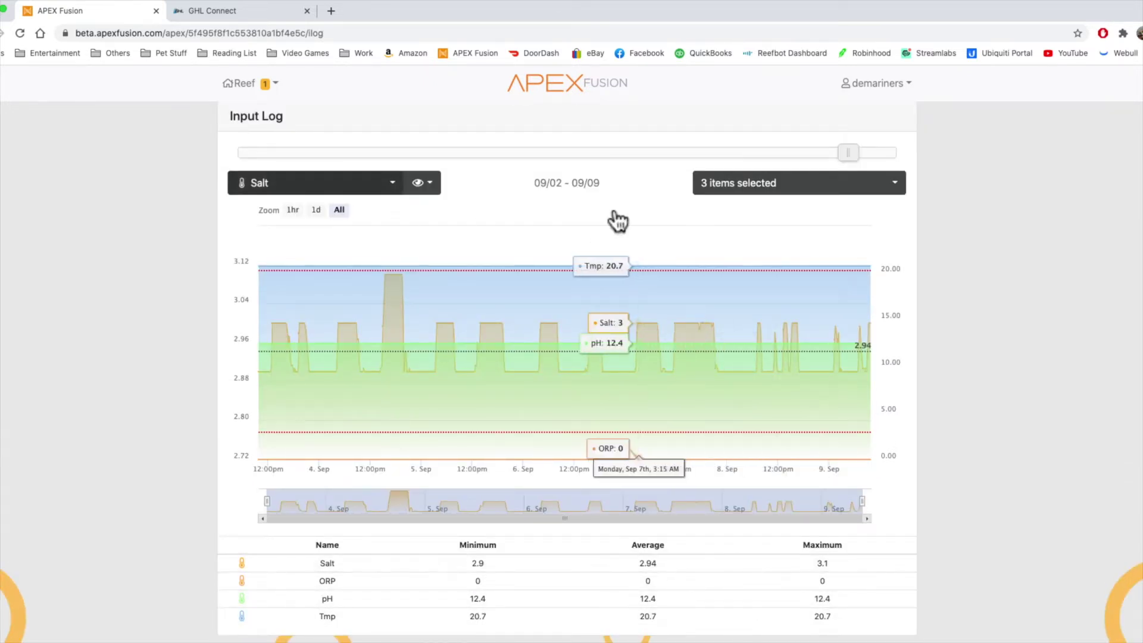
Also add EB832_2 (A) and EB832_2 (V), then review the five-item table.
click(776, 190)
scroll(824, 515, down, 3)
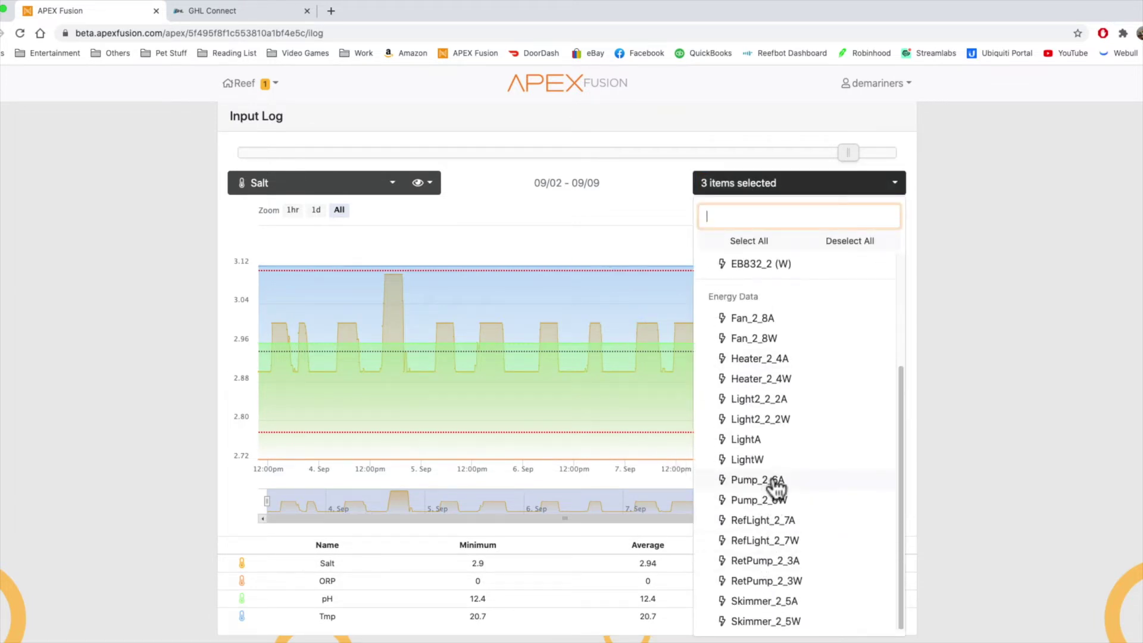
scroll(820, 482, up, 3)
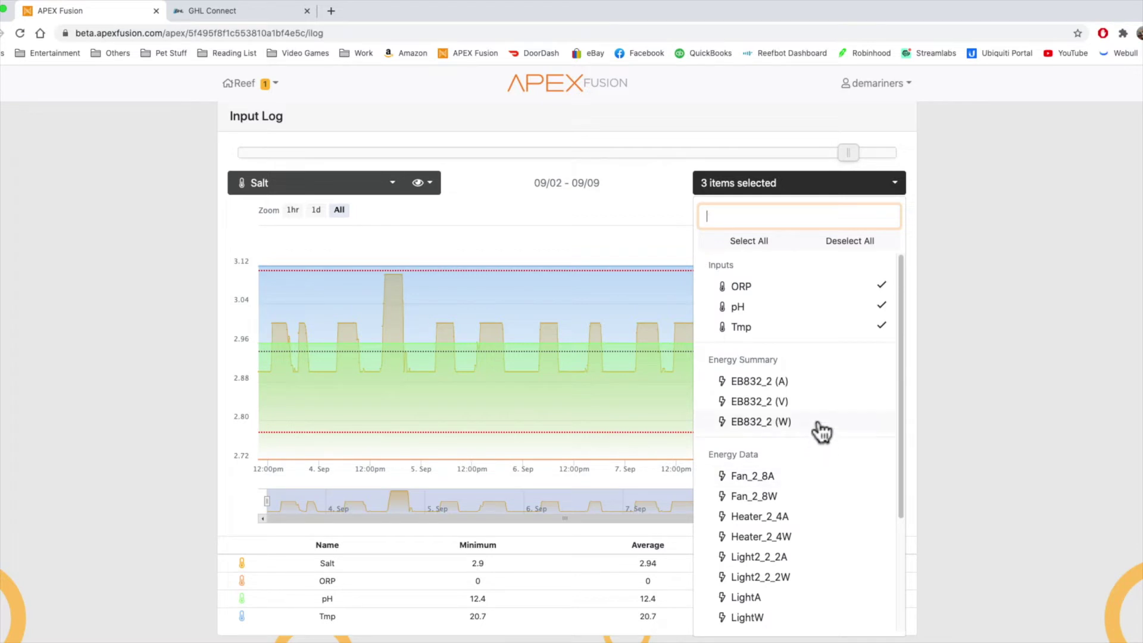
click(769, 383)
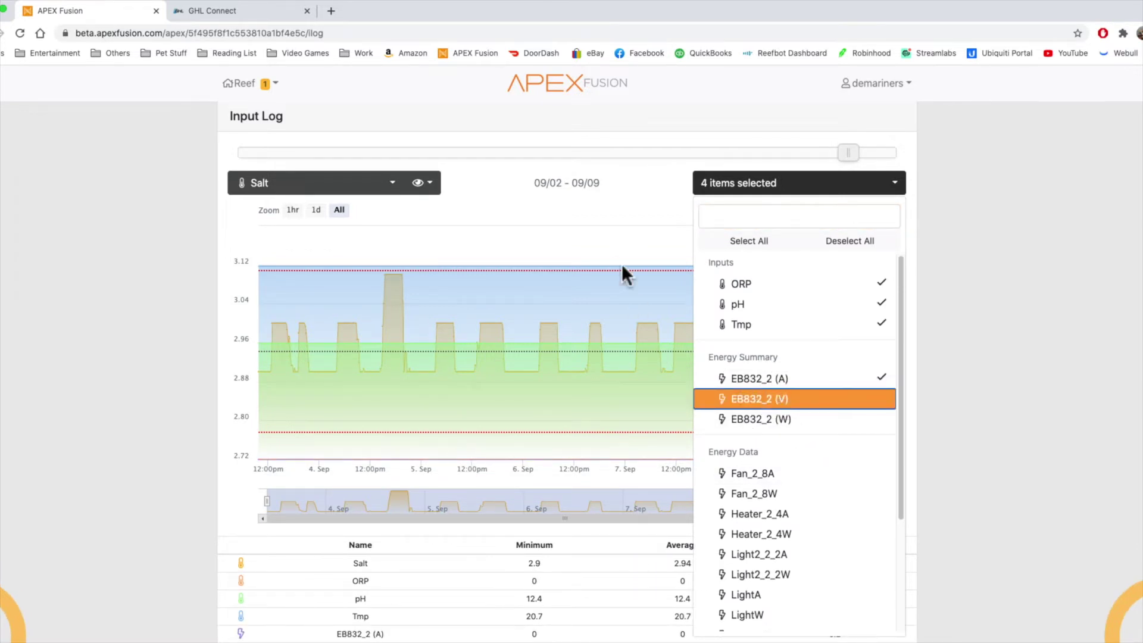
key(Return)
click(605, 234)
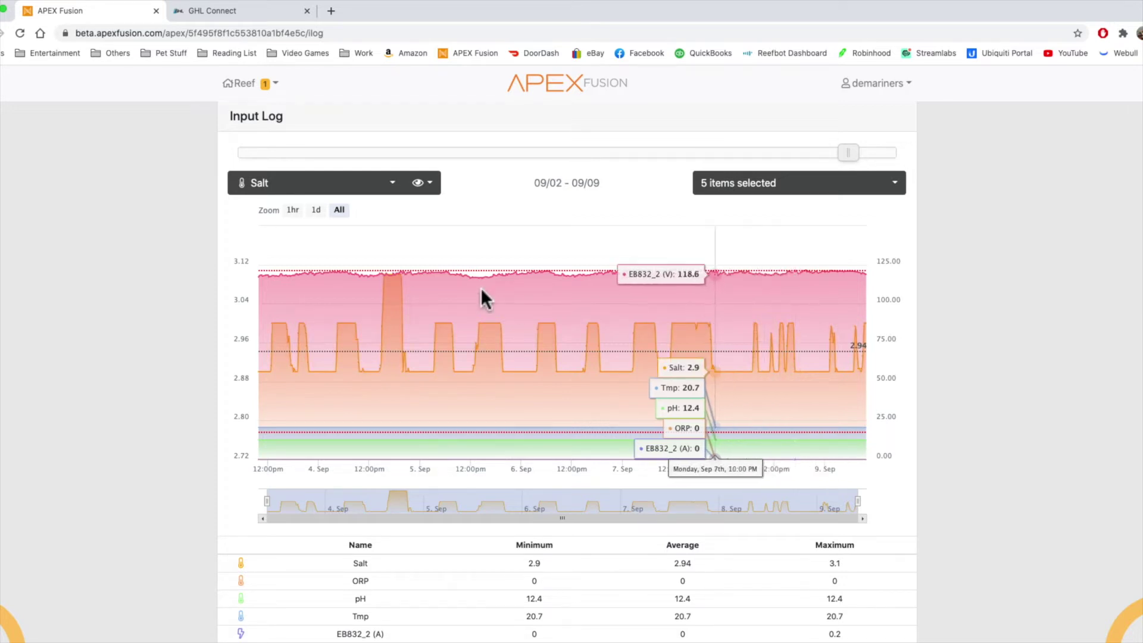
scroll(259, 379, down, 1)
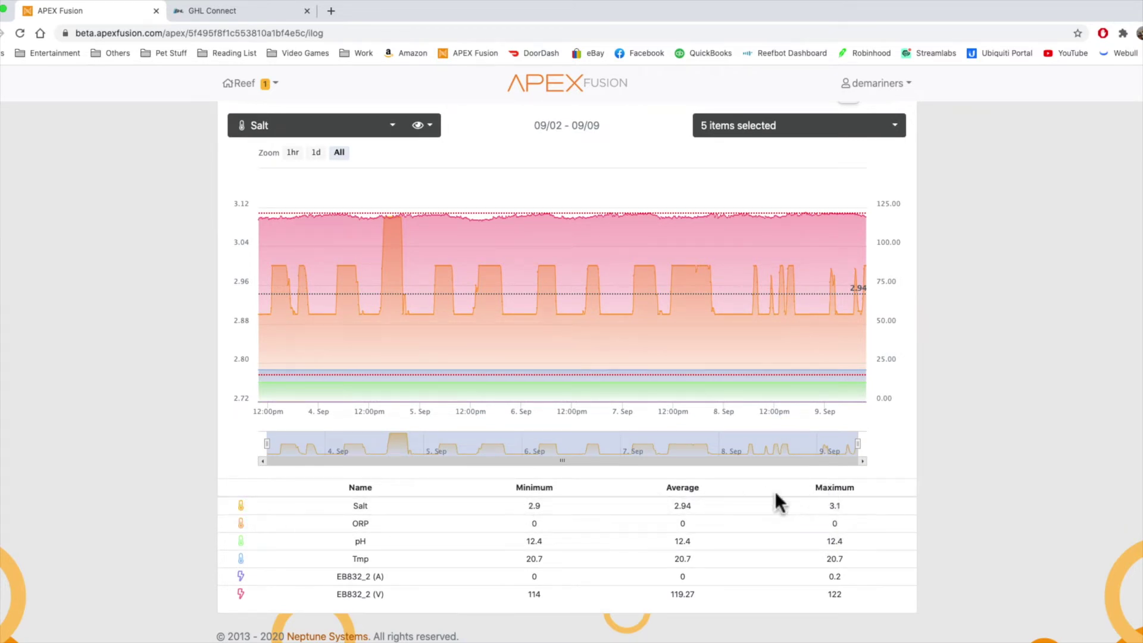
scroll(676, 574, up, 1)
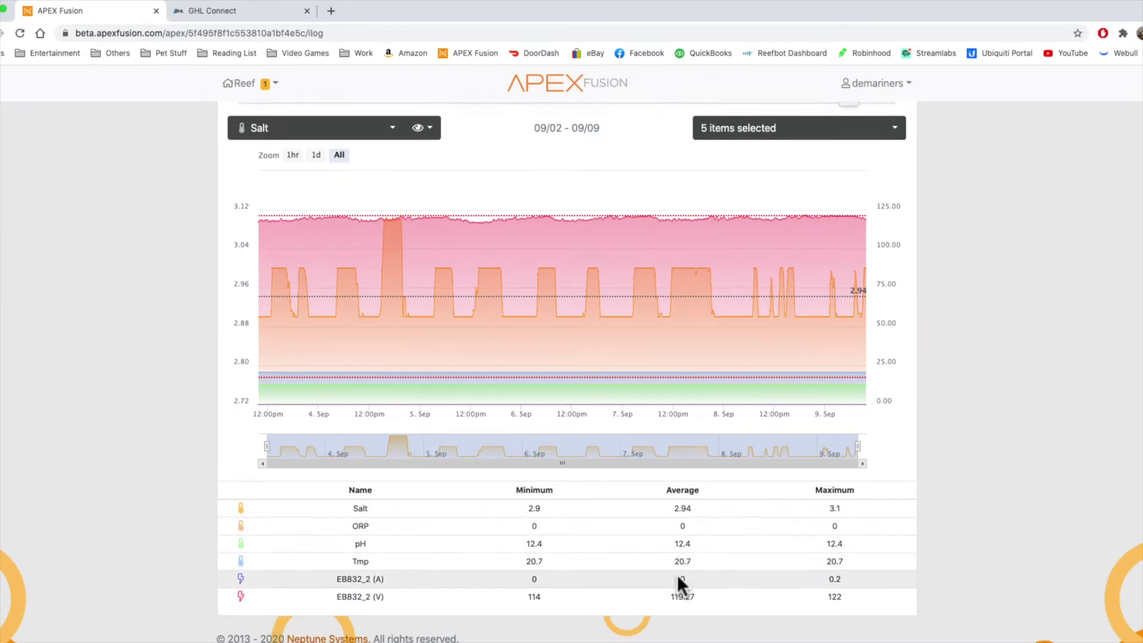
scroll(677, 574, up, 3)
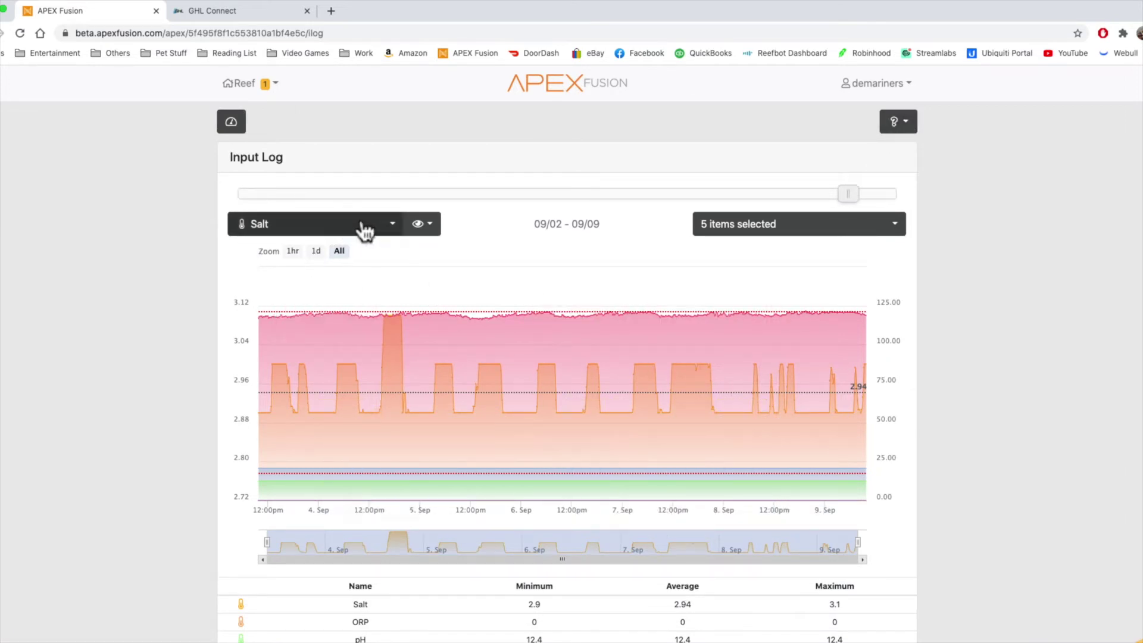
Check the Output Log for Sep 1, Sep 2 and Sep 15, 2020.
click(230, 123)
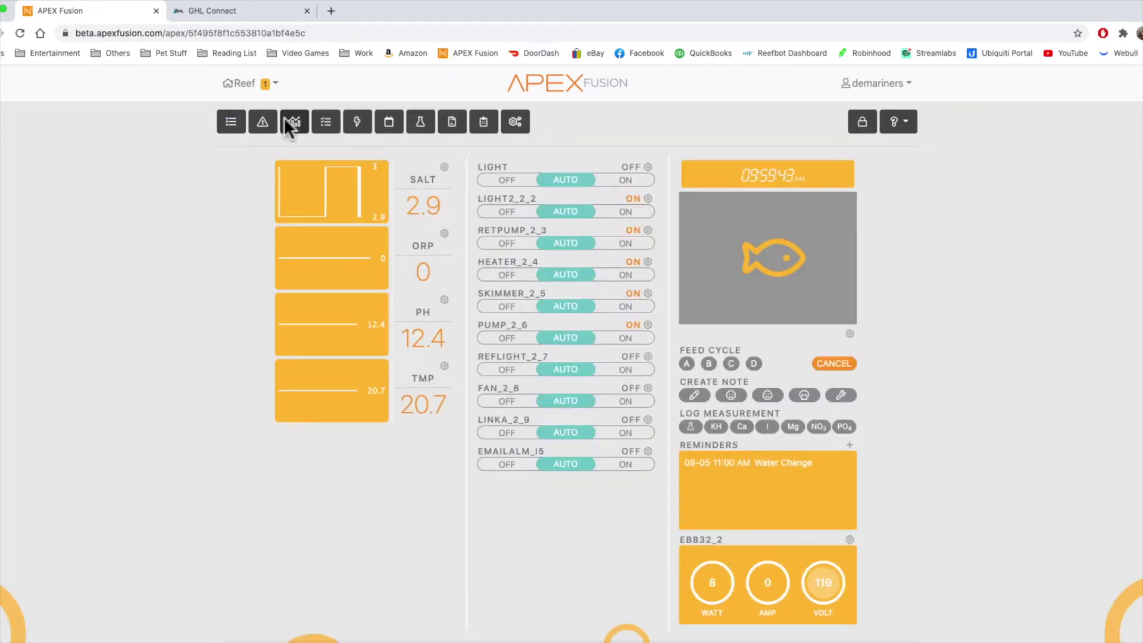
click(330, 124)
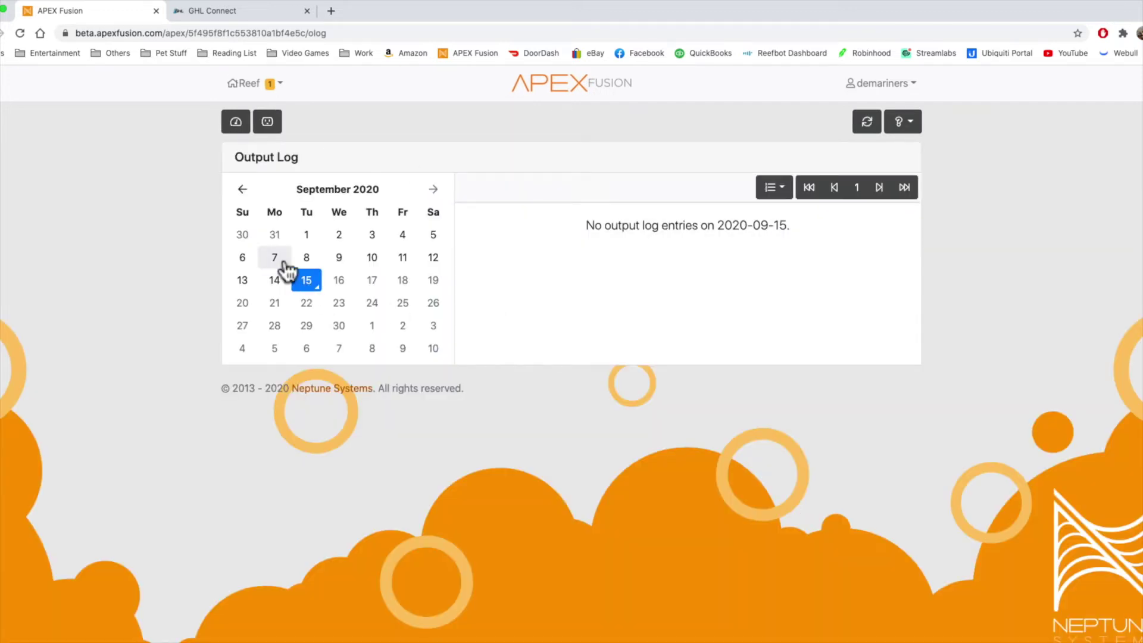
click(306, 234)
click(338, 237)
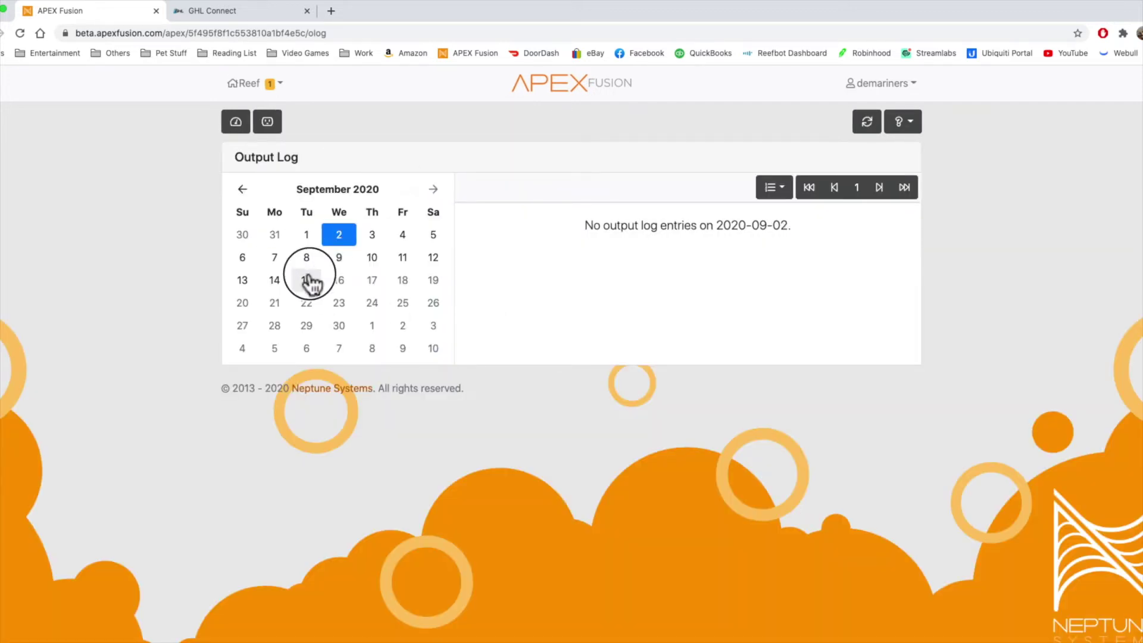
click(307, 281)
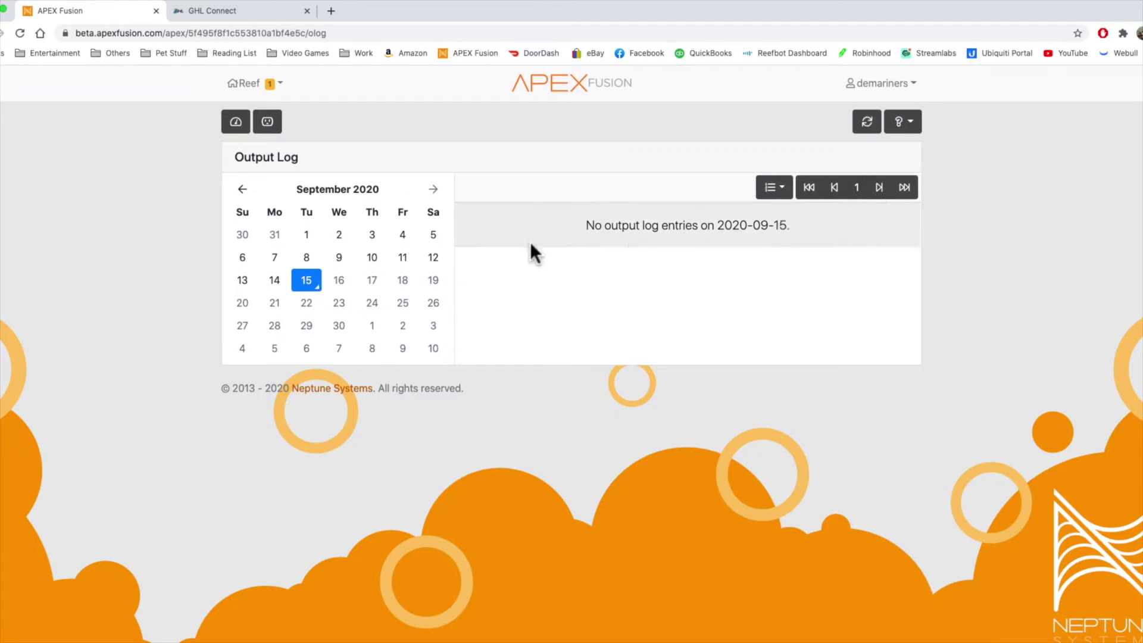
Check the Output Log for Aug 24, 18 and 14, then return to the dashboard.
click(274, 235)
click(274, 325)
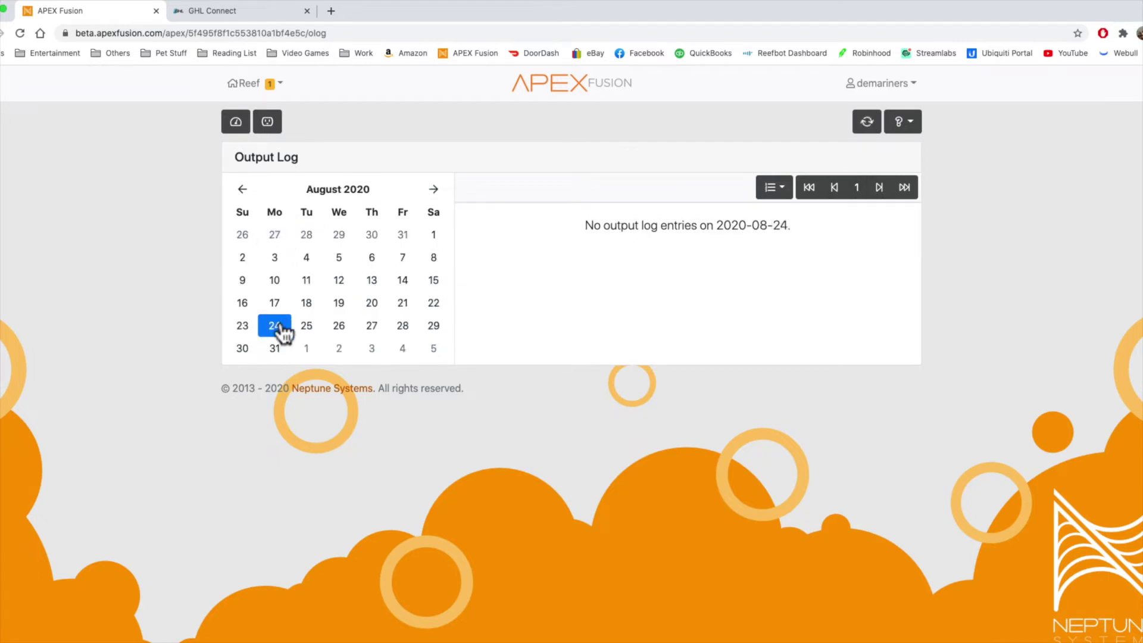
click(306, 302)
click(403, 280)
click(244, 117)
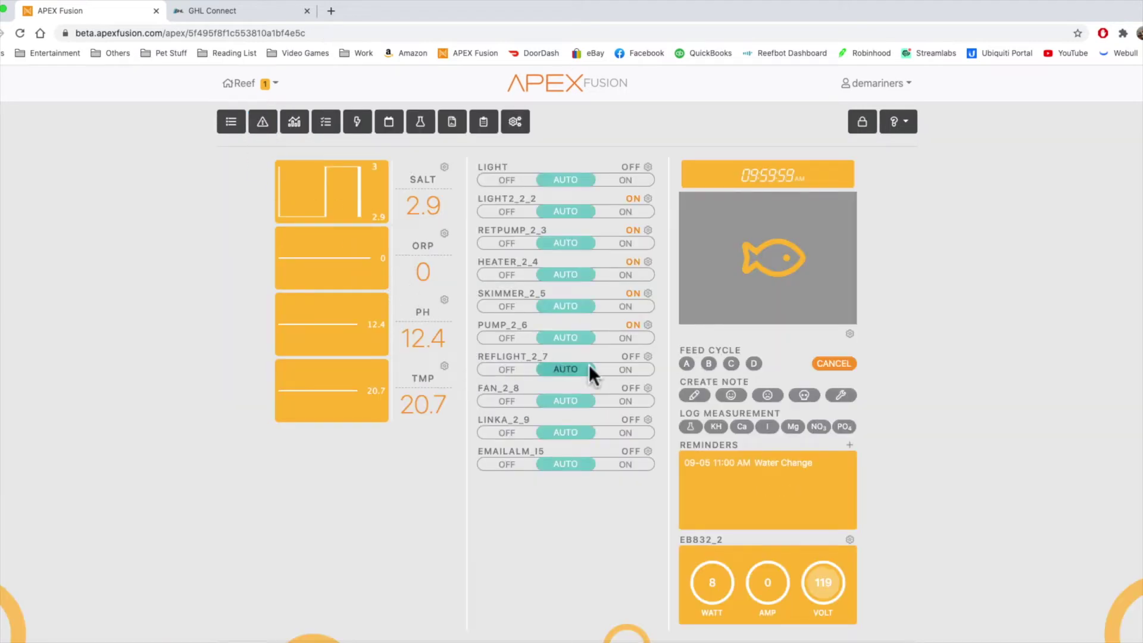
Enable logging for the RefLight_2_7 outlet, recheck the Output Log, and return to the dashboard.
click(647, 357)
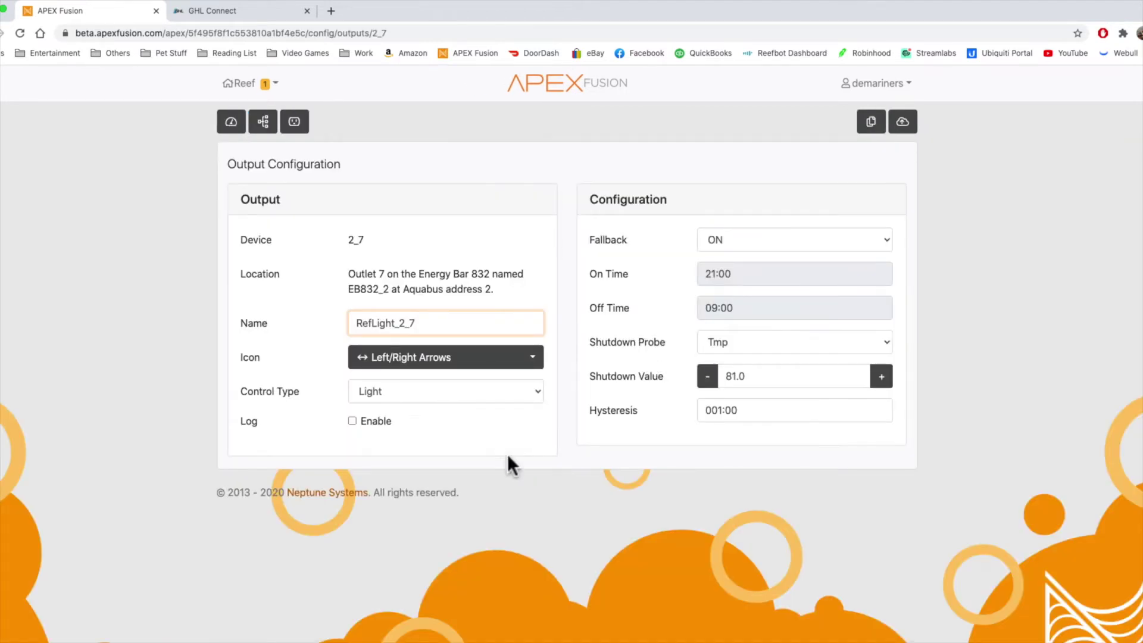
click(357, 421)
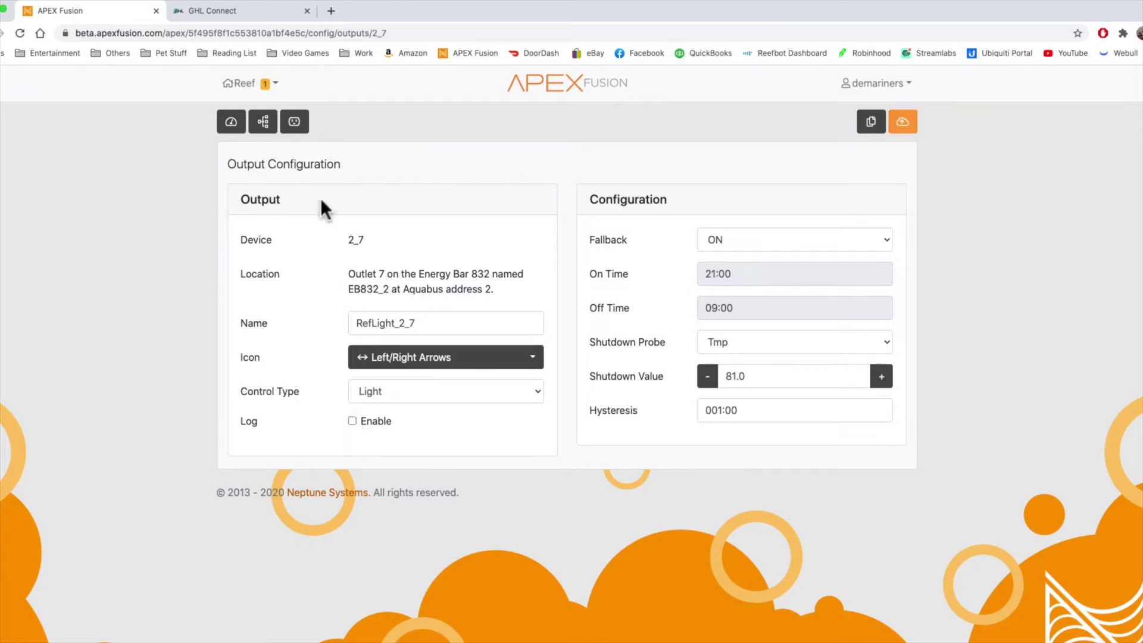
click(227, 122)
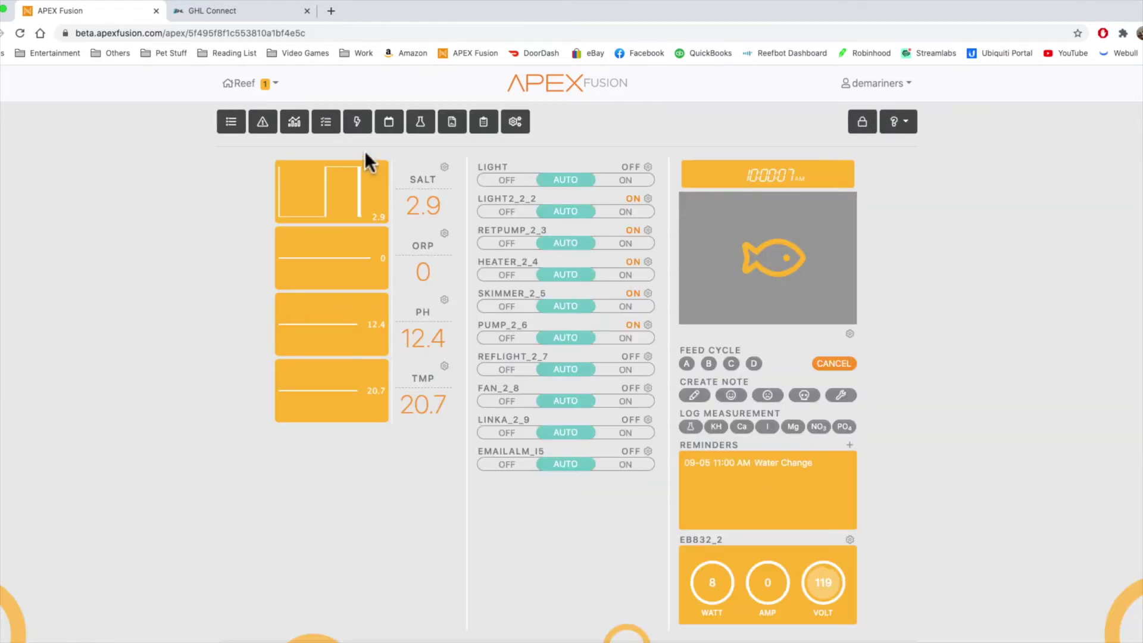
click(326, 130)
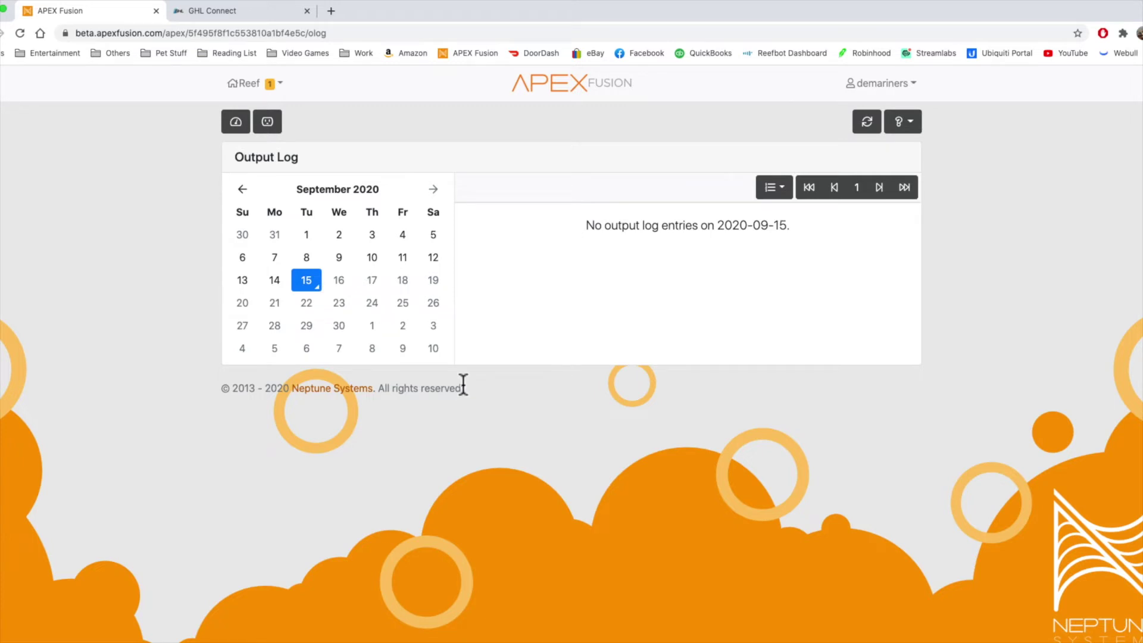
click(235, 126)
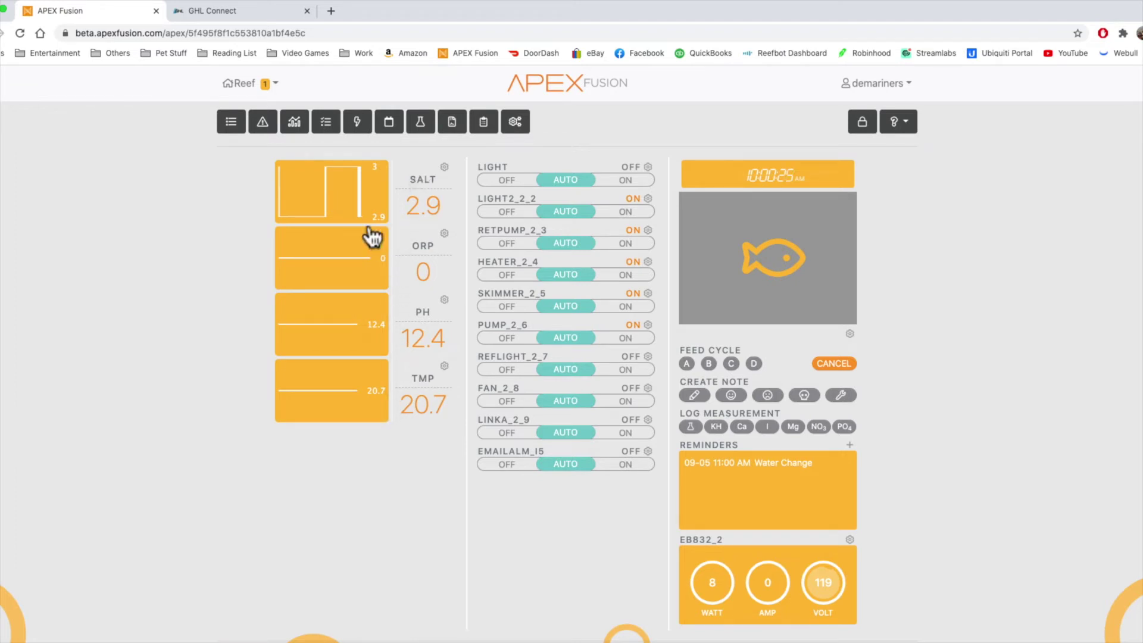
mouse_move(355, 203)
Tick Log Enable on the EmailAlm_I5 alert, return to the dashboard, then move to GHL Connect.
click(647, 451)
click(354, 370)
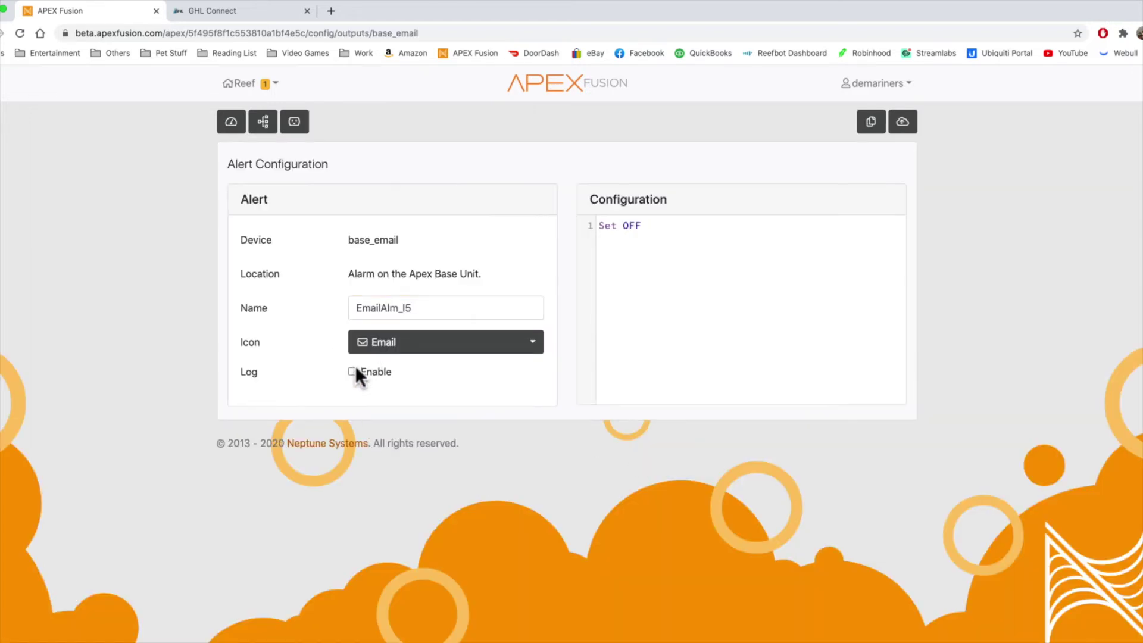
click(234, 122)
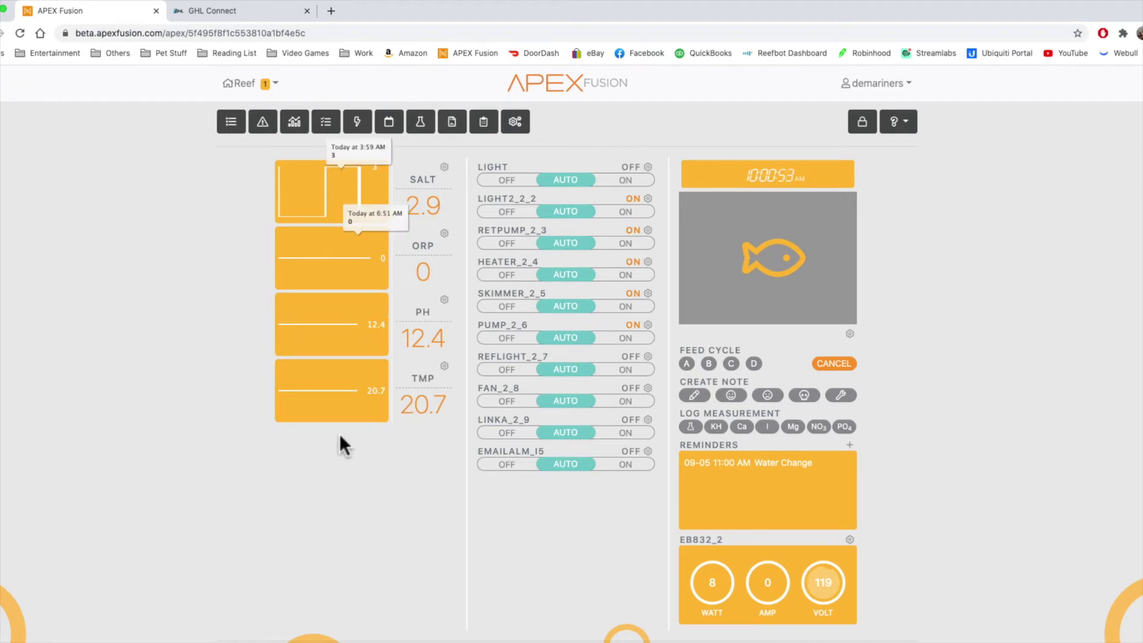
click(225, 9)
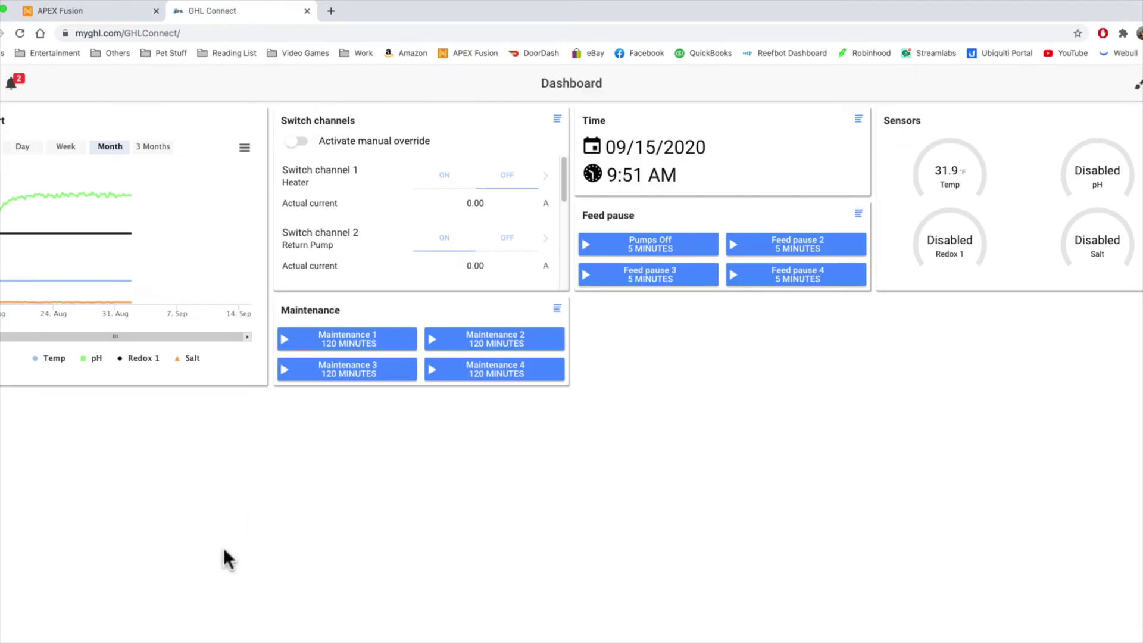
mouse_move(43, 219)
click(1138, 85)
click(187, 118)
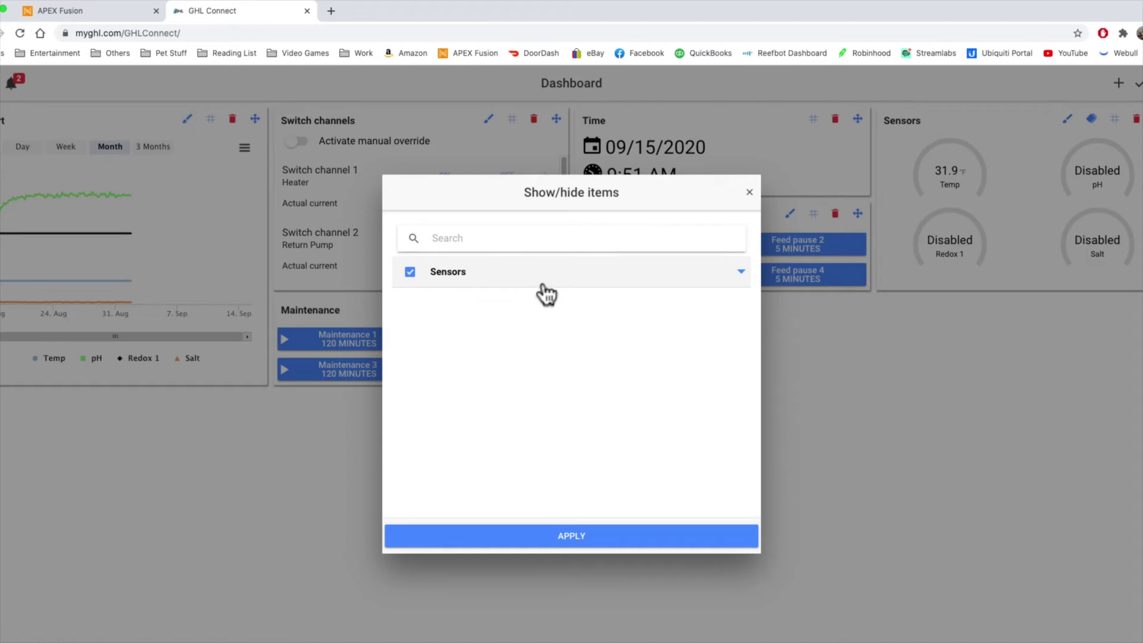
click(441, 280)
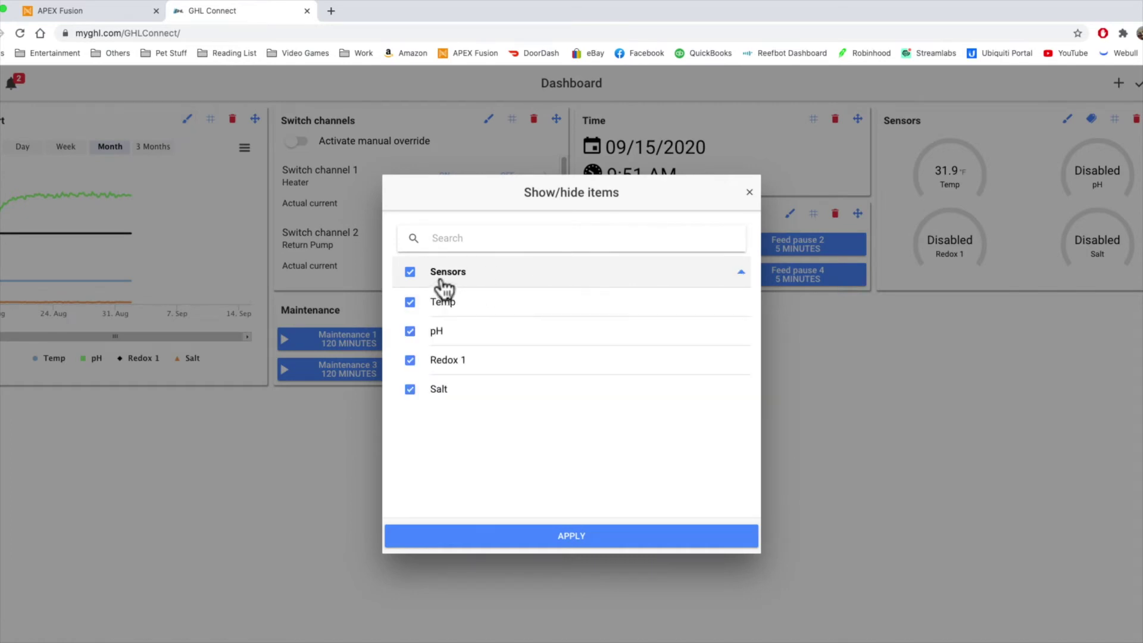
click(748, 194)
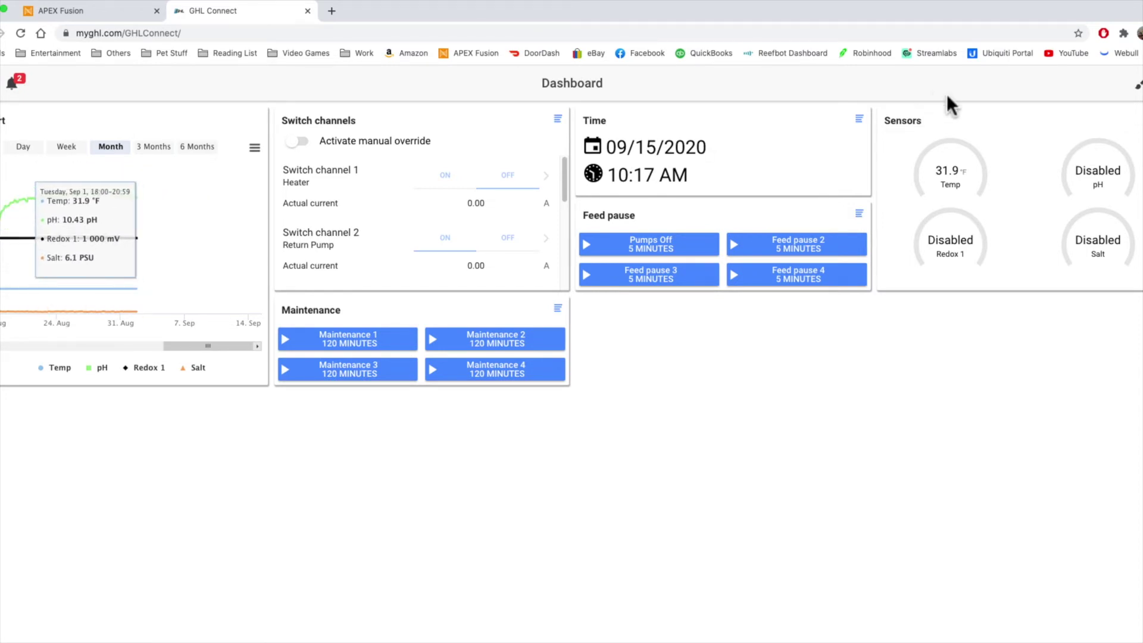
click(1138, 84)
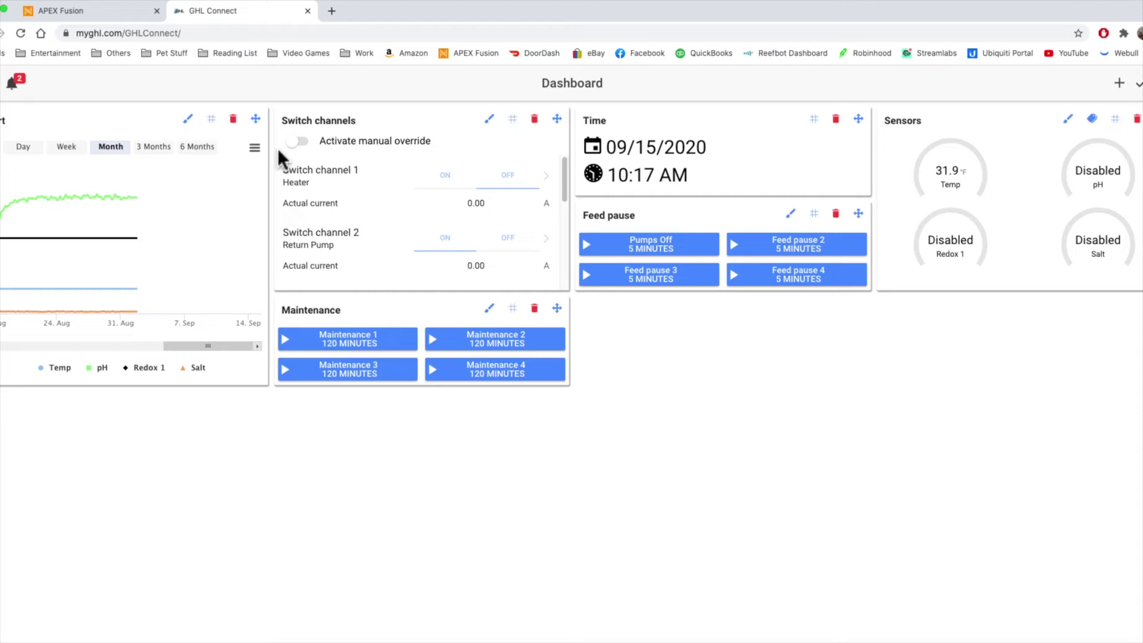
click(185, 120)
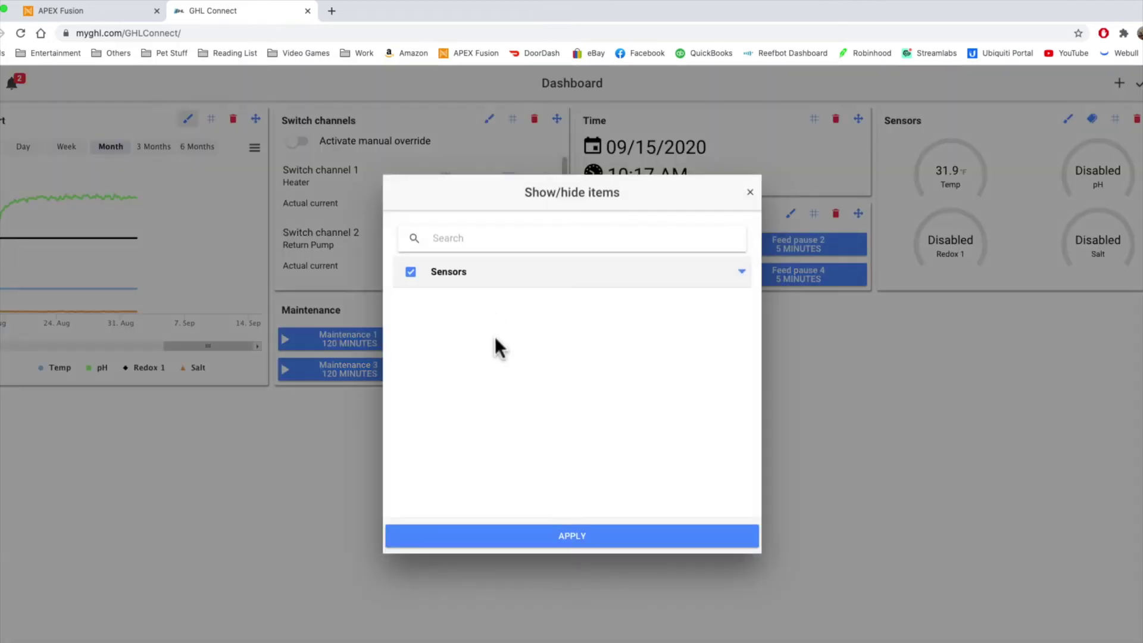
click(473, 279)
click(410, 331)
click(410, 332)
click(553, 535)
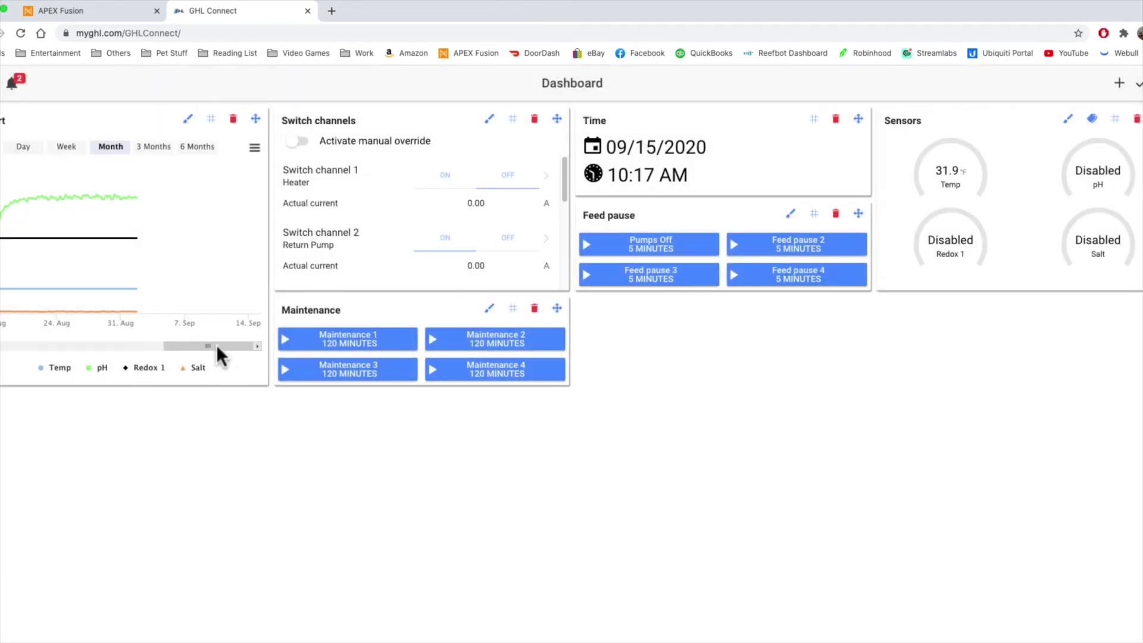
click(1138, 85)
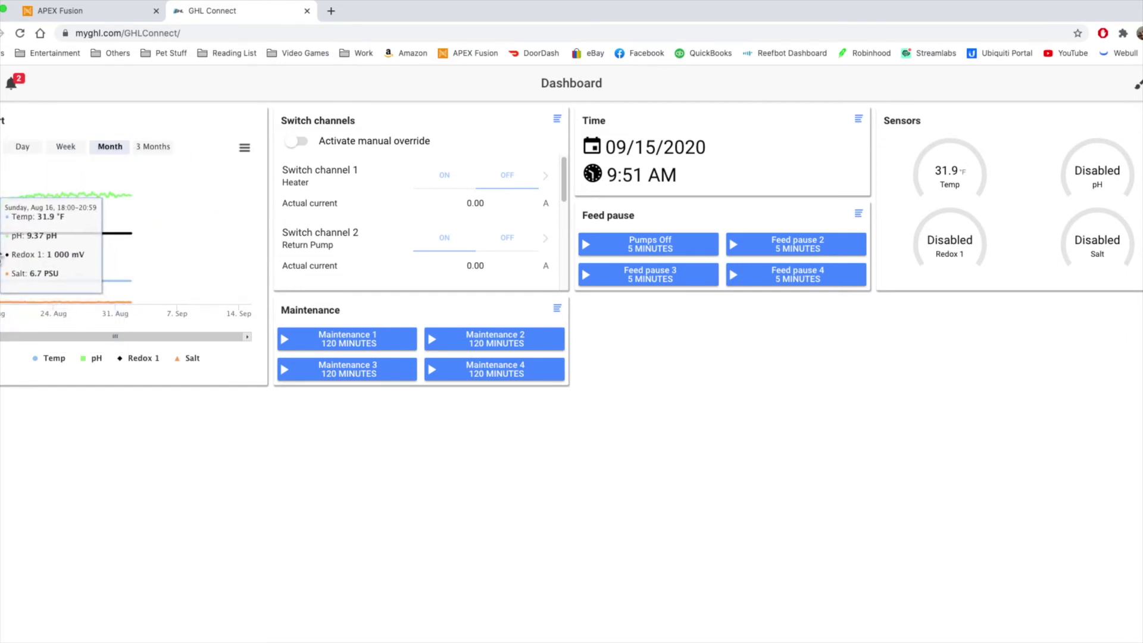
click(105, 233)
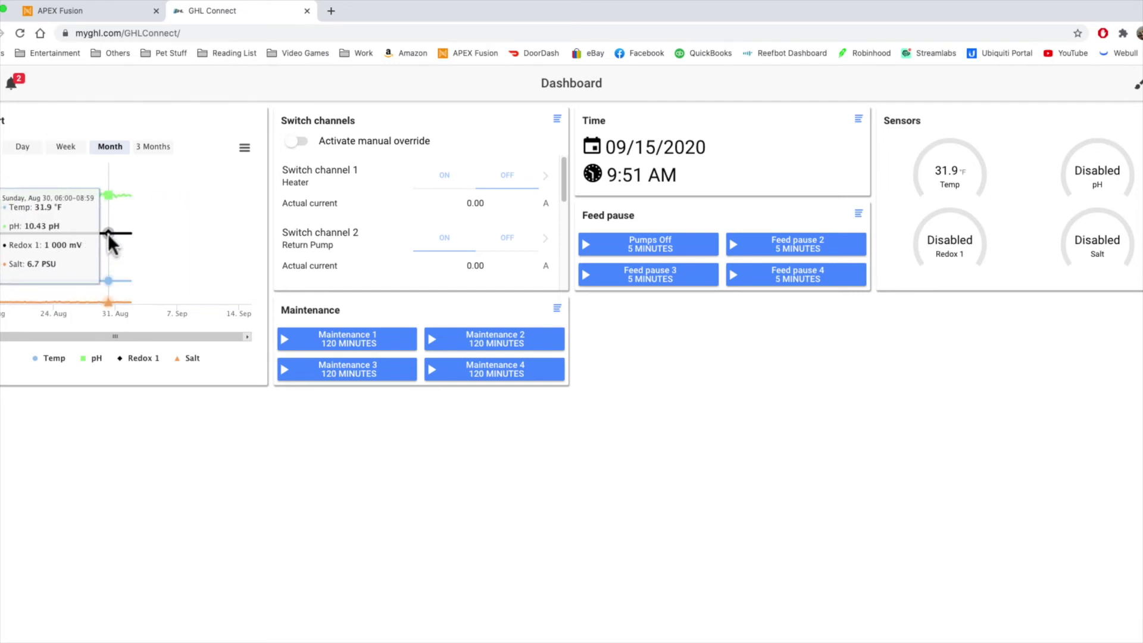
Show the Temperature 1 sensor's chart for 09/14/2020 to 09/15/2020.
click(108, 234)
click(108, 236)
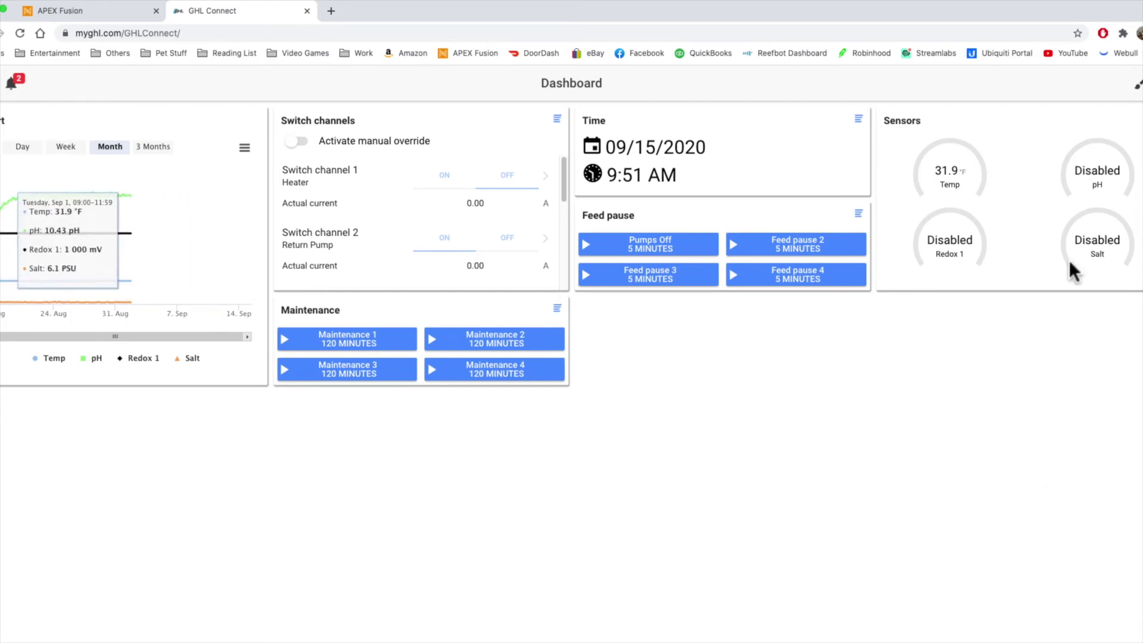
click(955, 175)
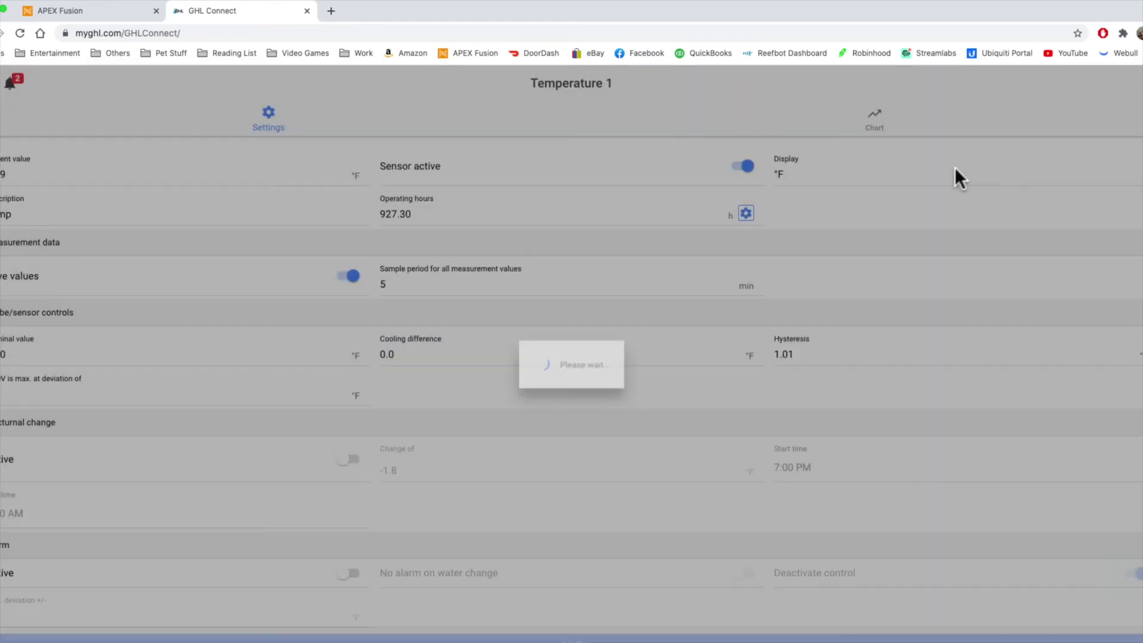
click(873, 123)
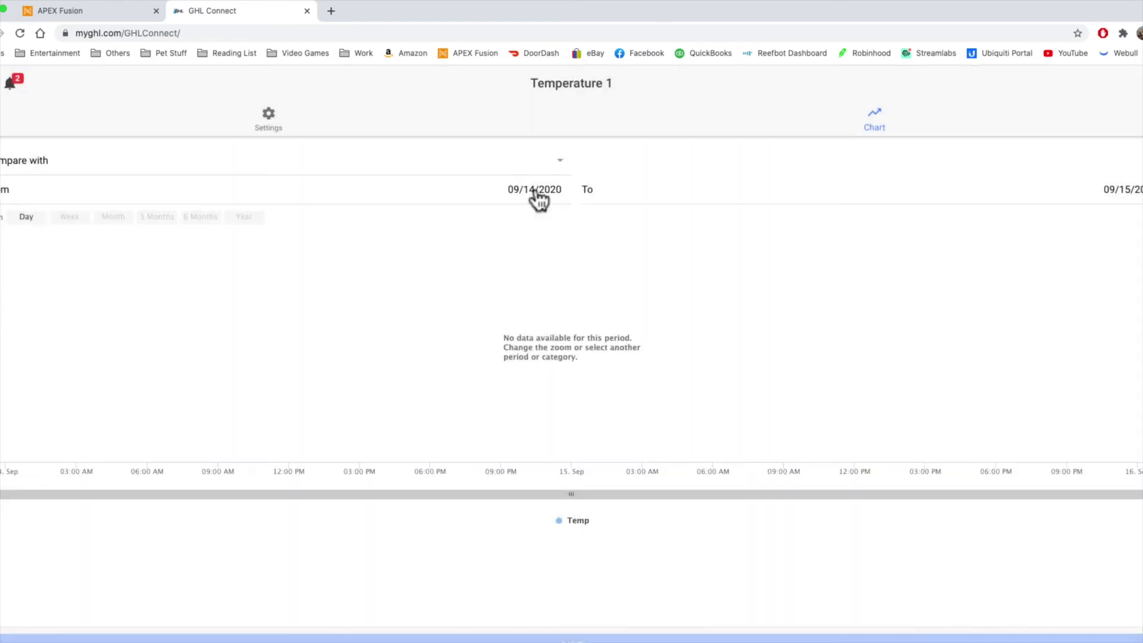
click(539, 196)
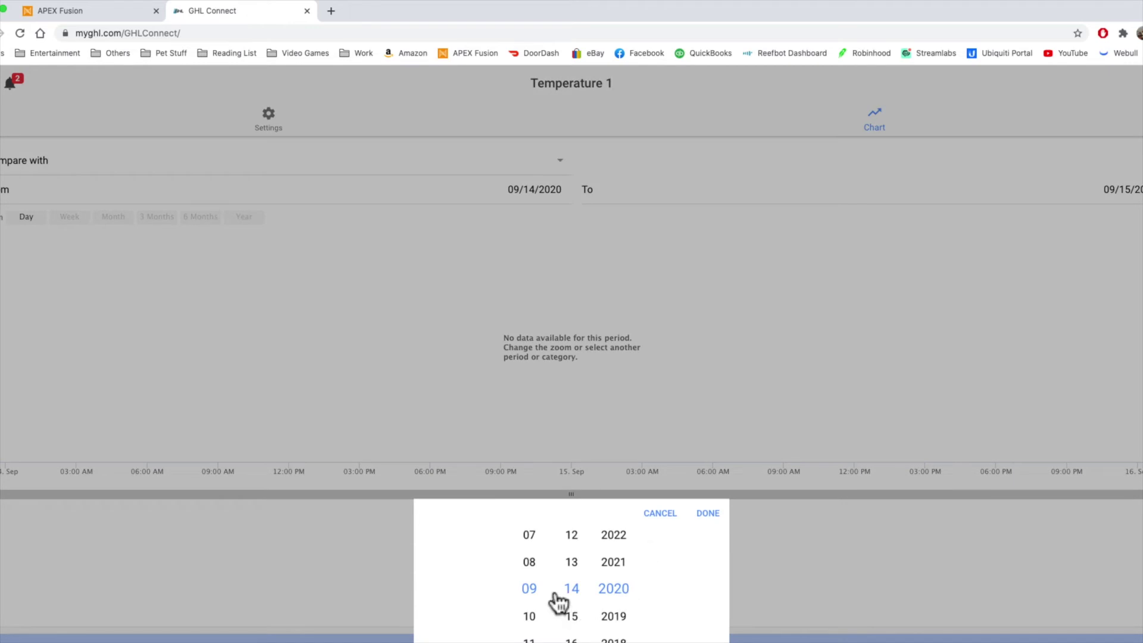
click(655, 513)
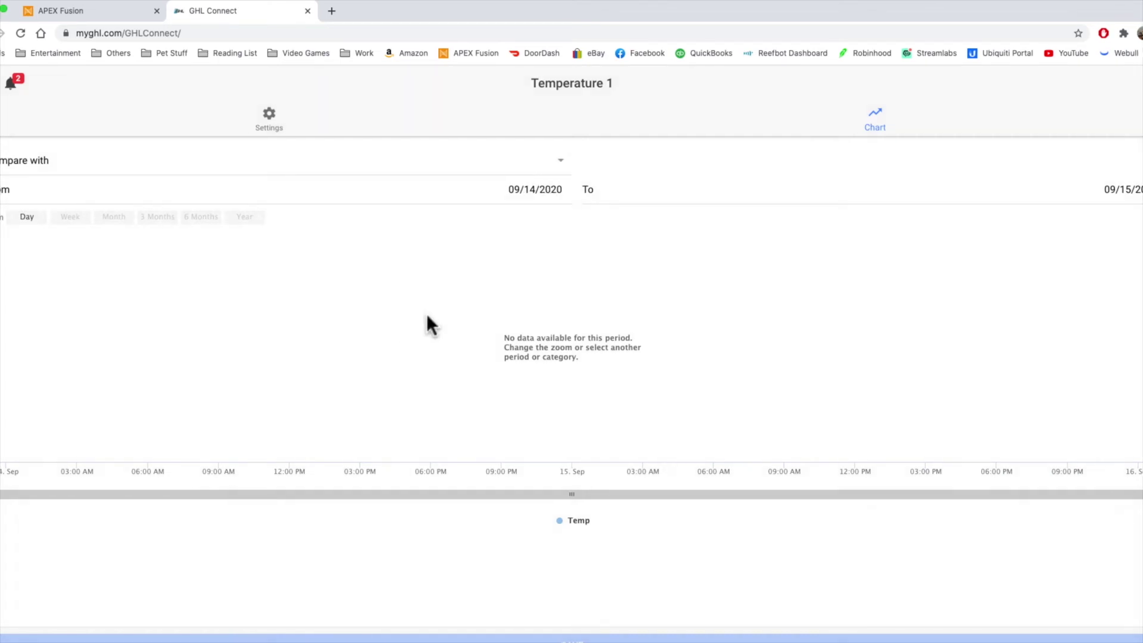
click(269, 123)
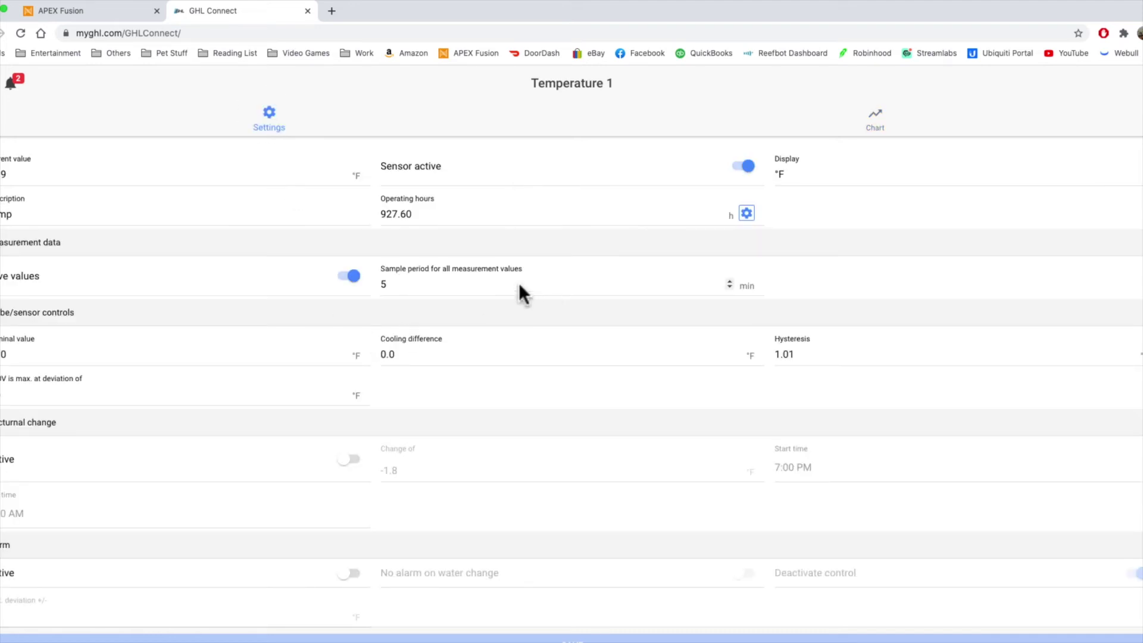
click(441, 283)
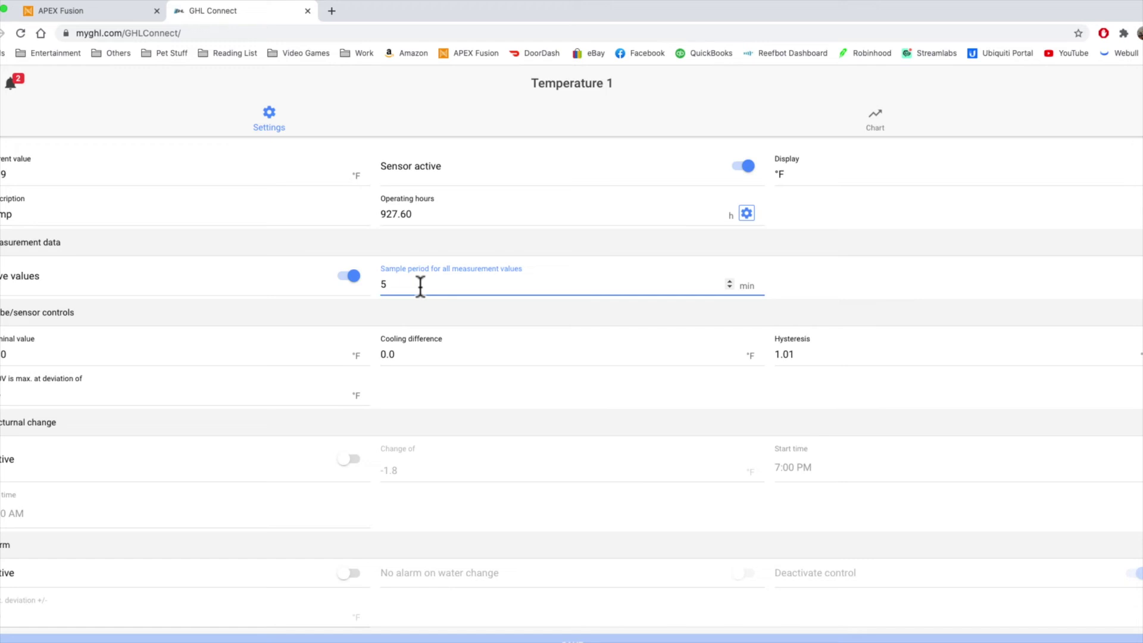
click(896, 121)
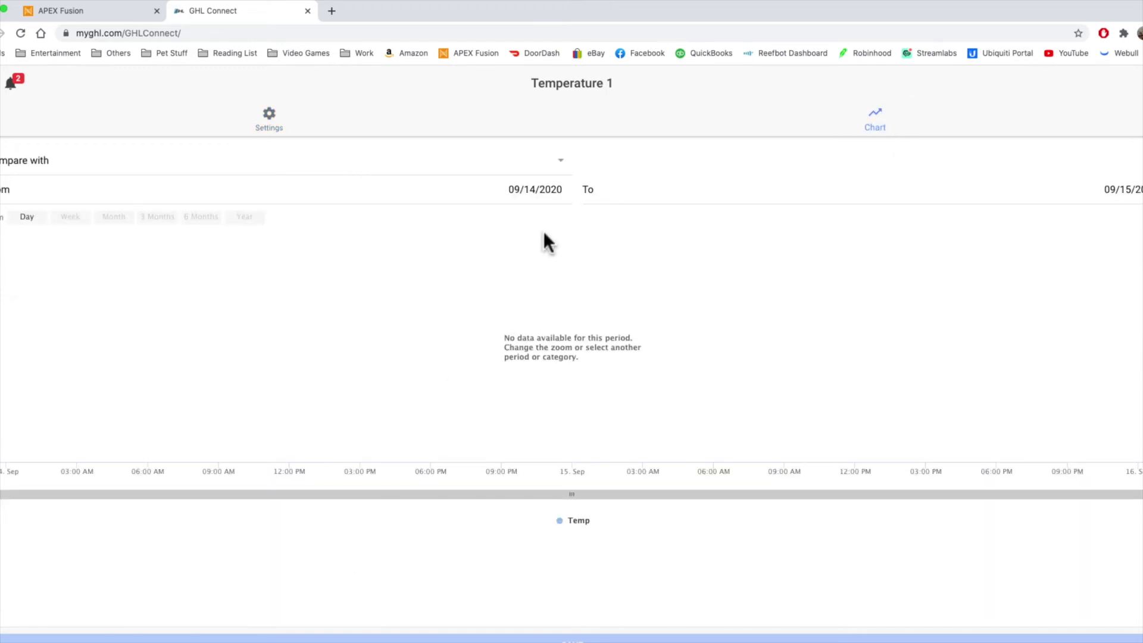
Set the Temperature 1 chart's start date to 08/06/2020.
click(510, 192)
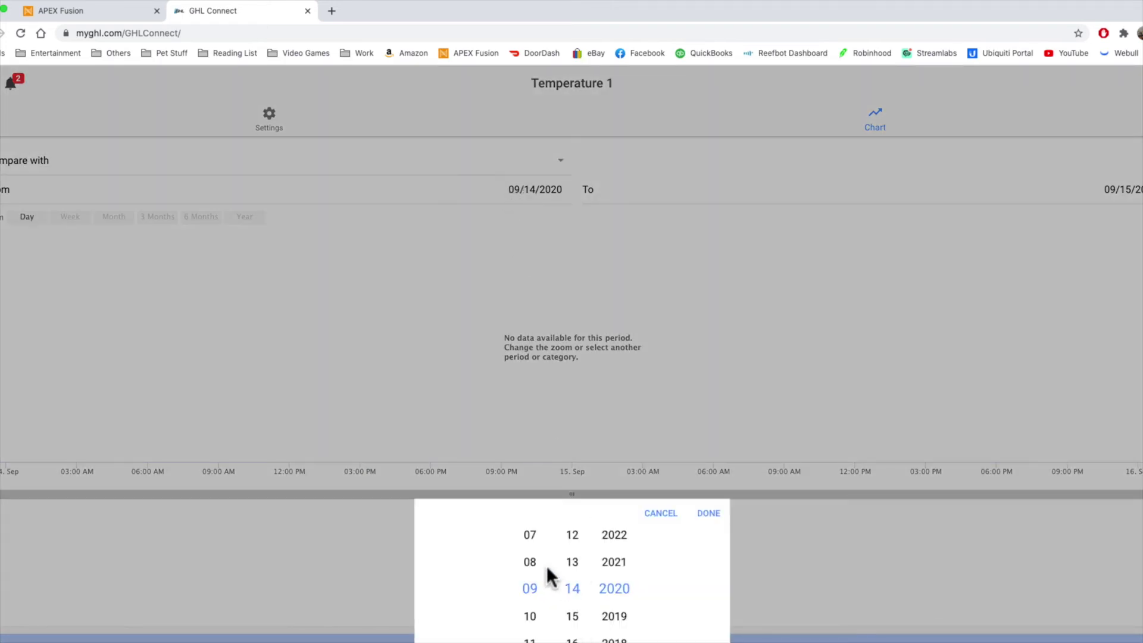
scroll(537, 570, down, 1)
click(528, 546)
drag(577, 578, 576, 605)
mouse_move(561, 561)
mouse_down()
mouse_move(571, 620)
mouse_move(566, 561)
mouse_move(569, 575)
mouse_move(577, 548)
mouse_move(577, 559)
mouse_up()
click(717, 511)
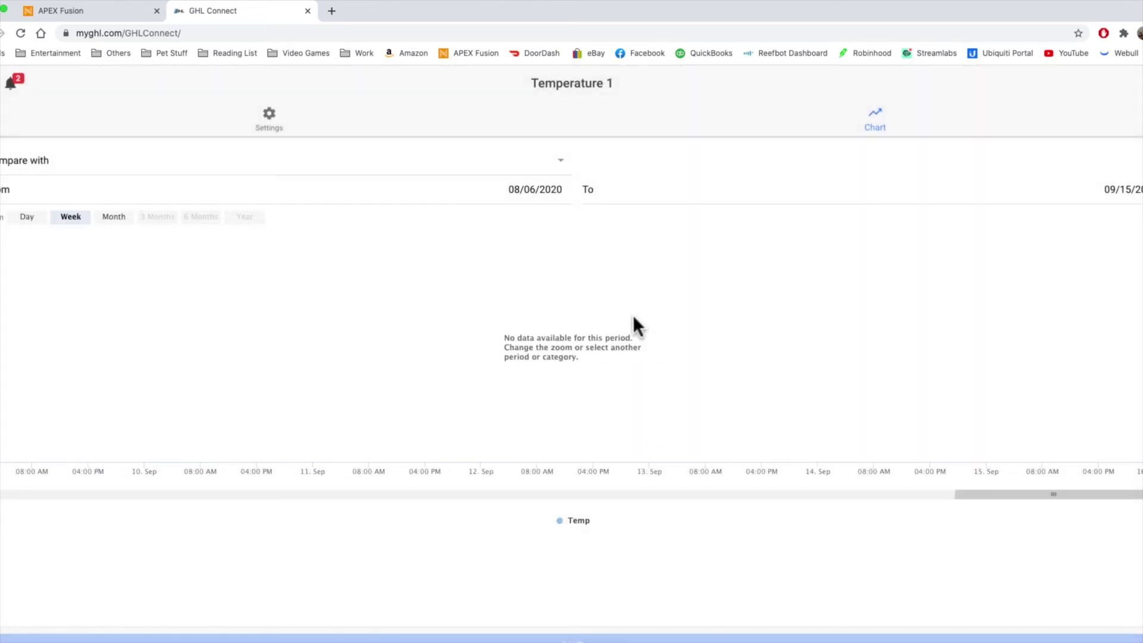
Set the end month to 08, then switch the zoom to Day and back to Week.
click(1134, 190)
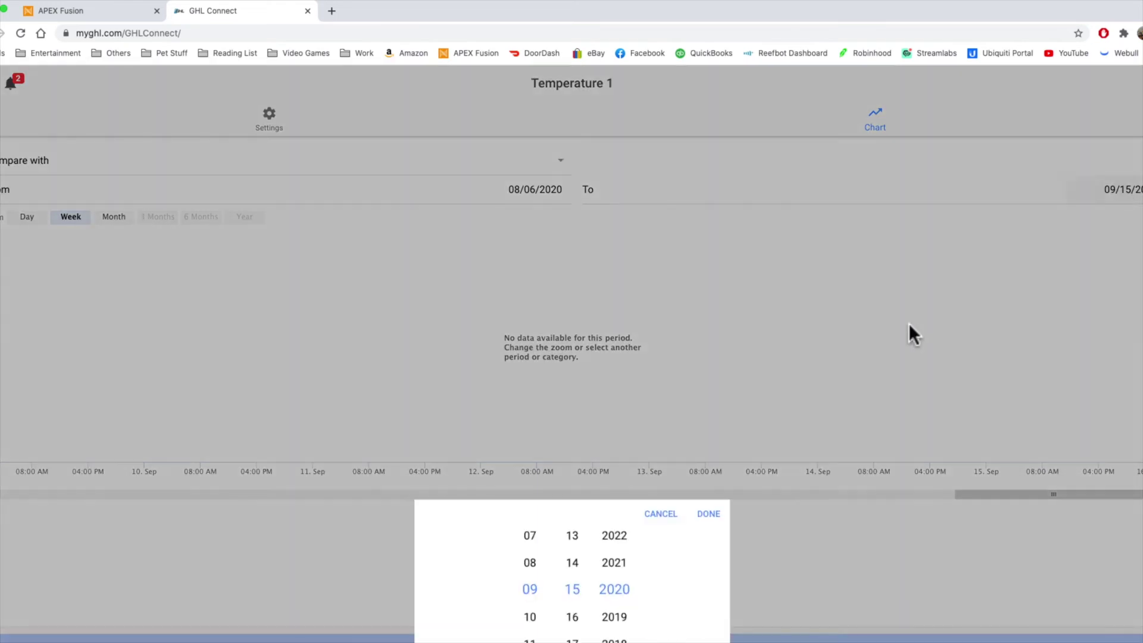
click(524, 569)
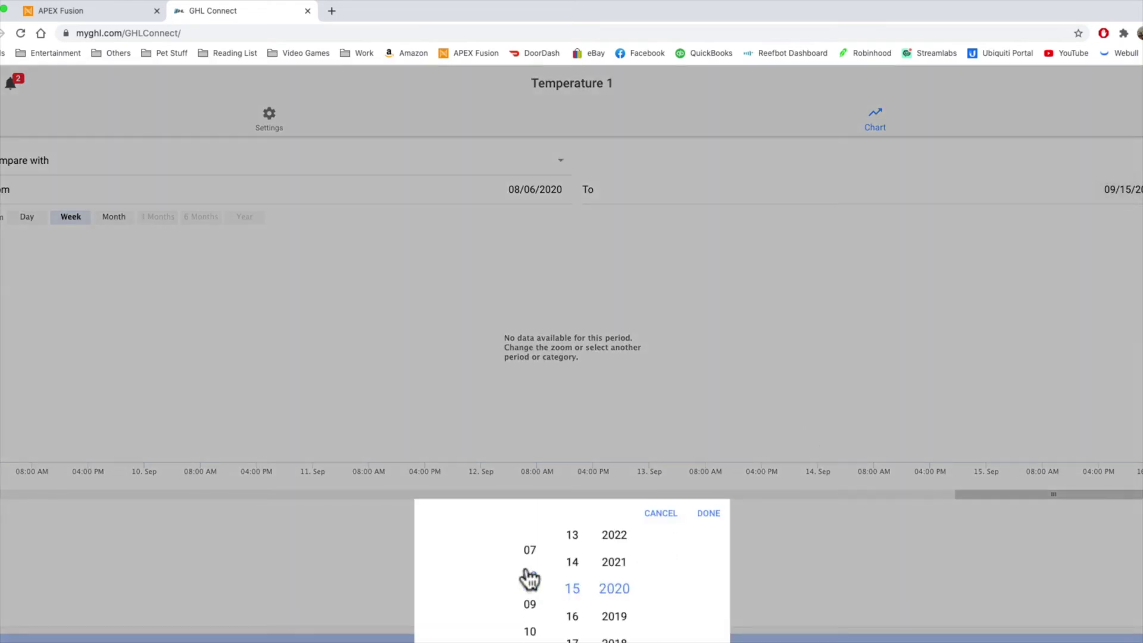
click(709, 513)
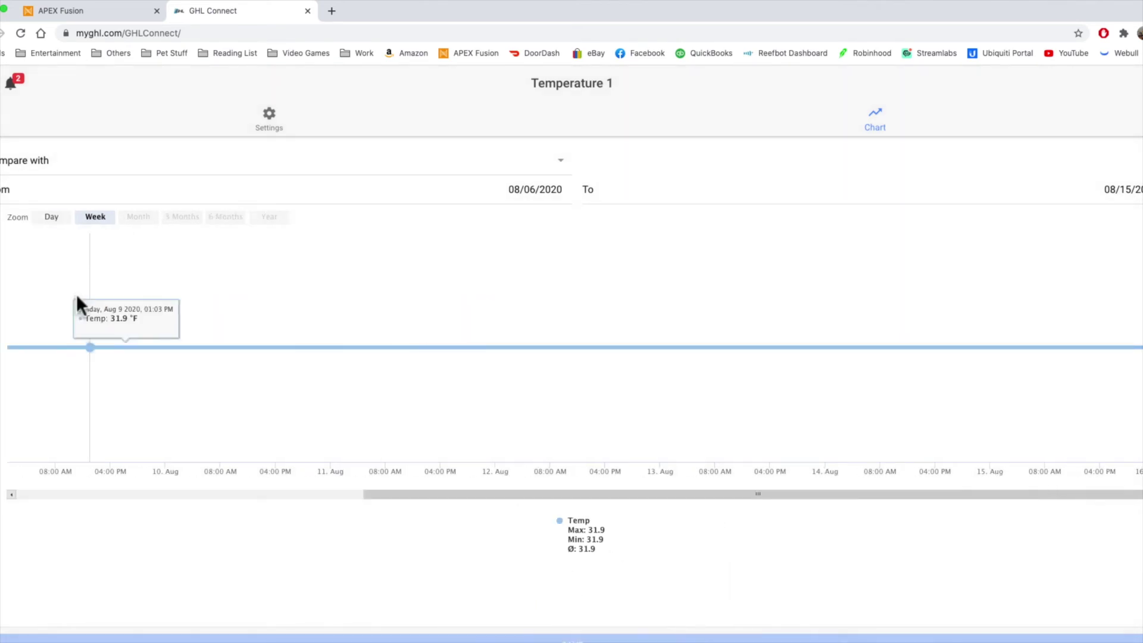
click(52, 218)
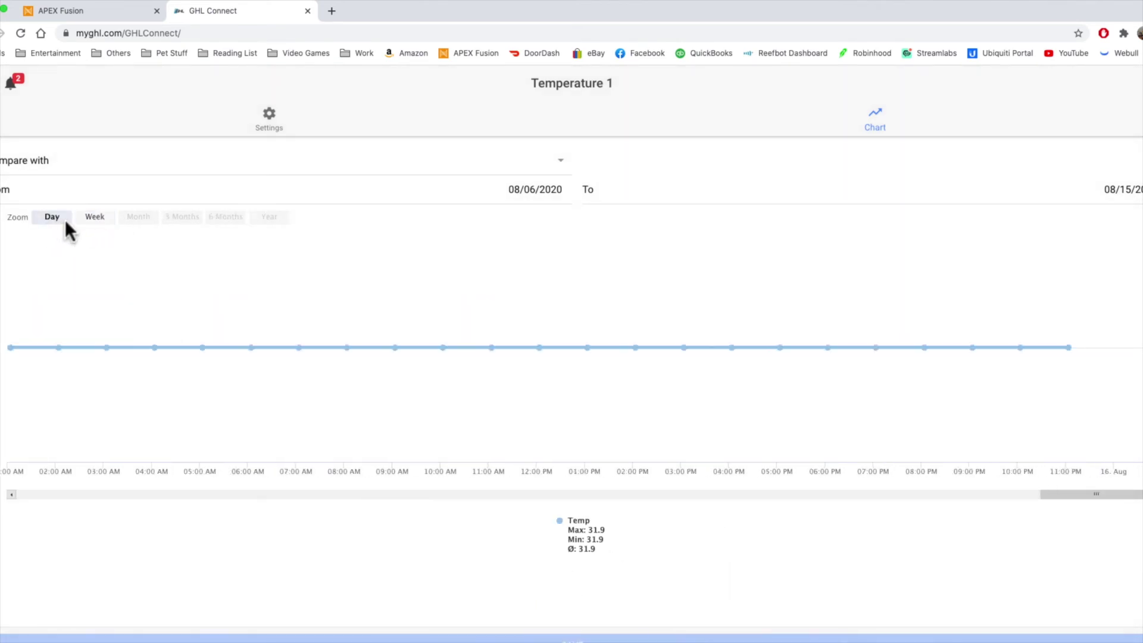
click(86, 218)
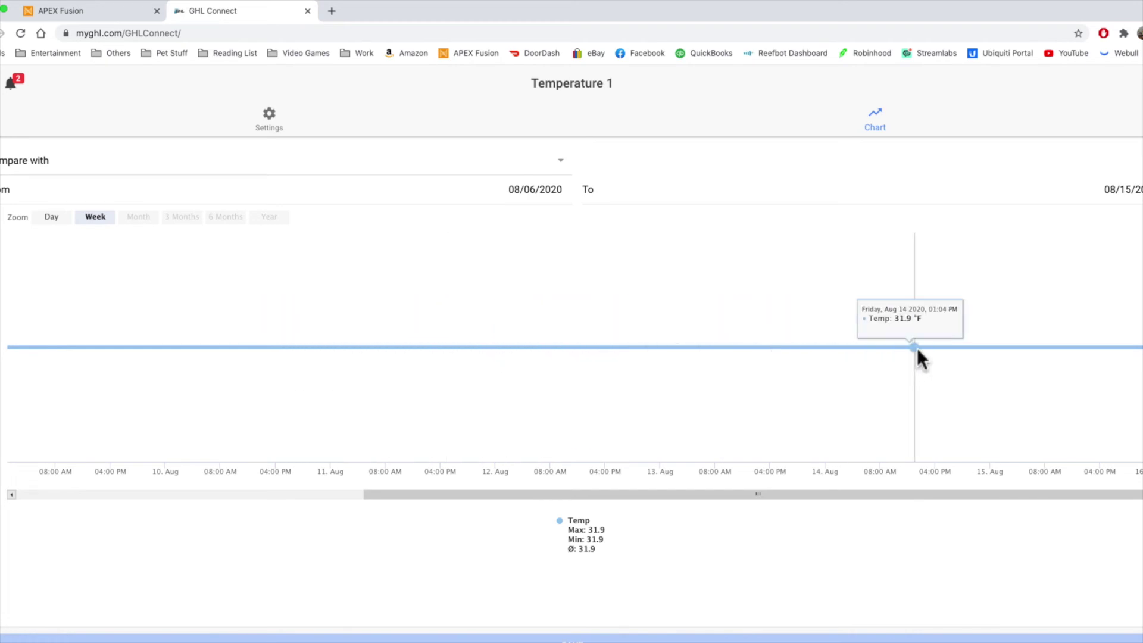
click(559, 169)
Overlay the pH, Redox 1 and Salt sensors on the Temperature 1 chart.
click(503, 280)
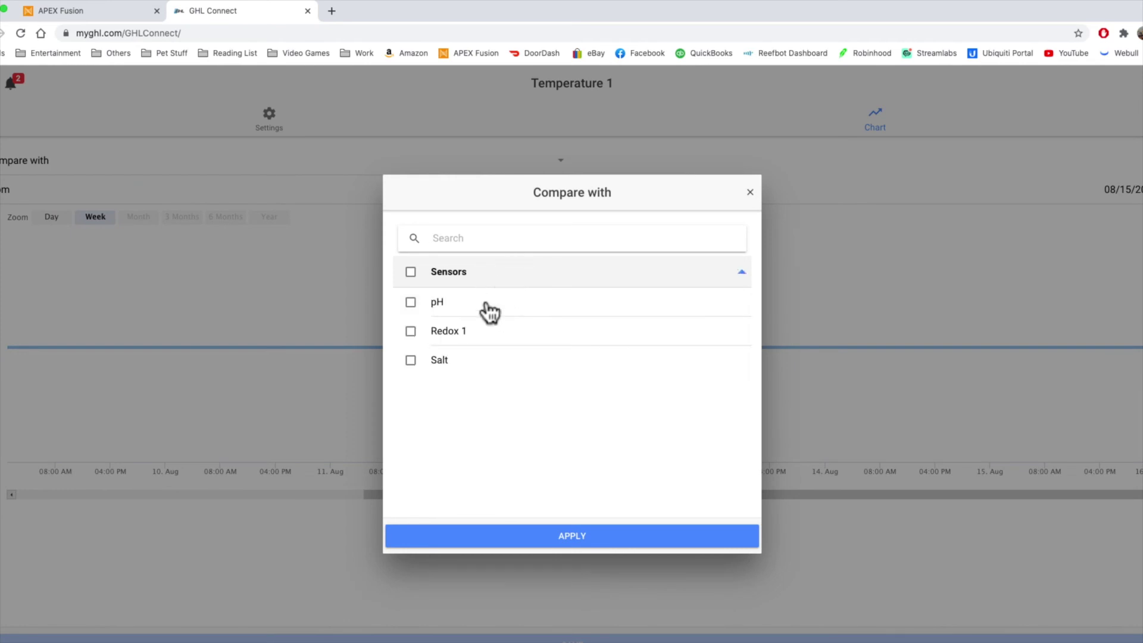
click(454, 305)
click(454, 332)
click(454, 359)
click(536, 533)
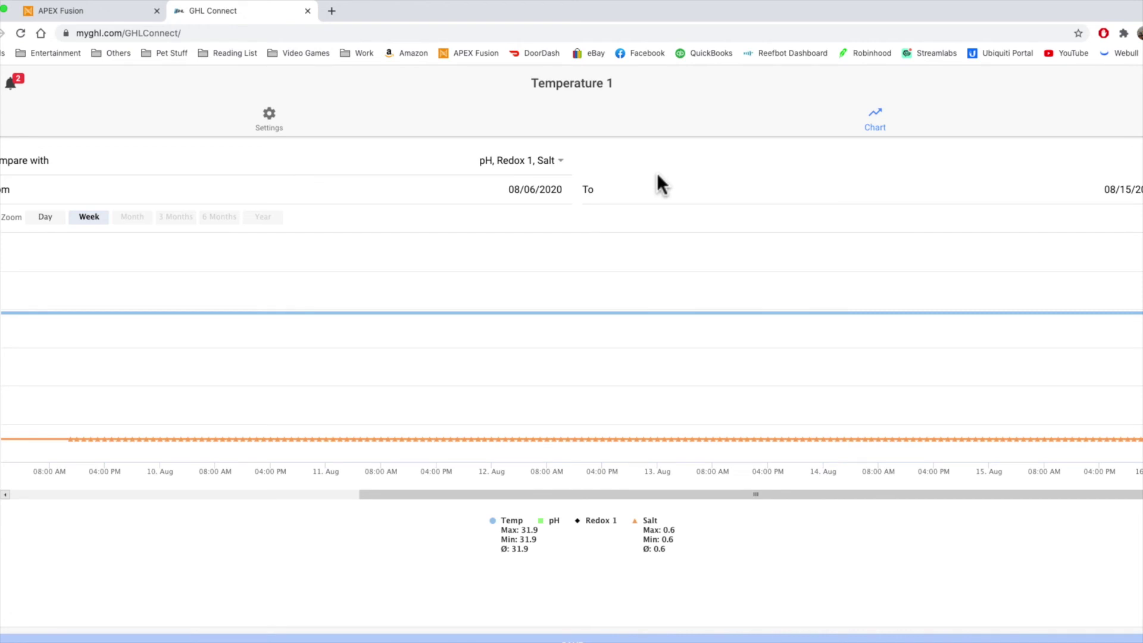
Reopen the sensor comparison list and close it without changes.
click(496, 169)
click(494, 281)
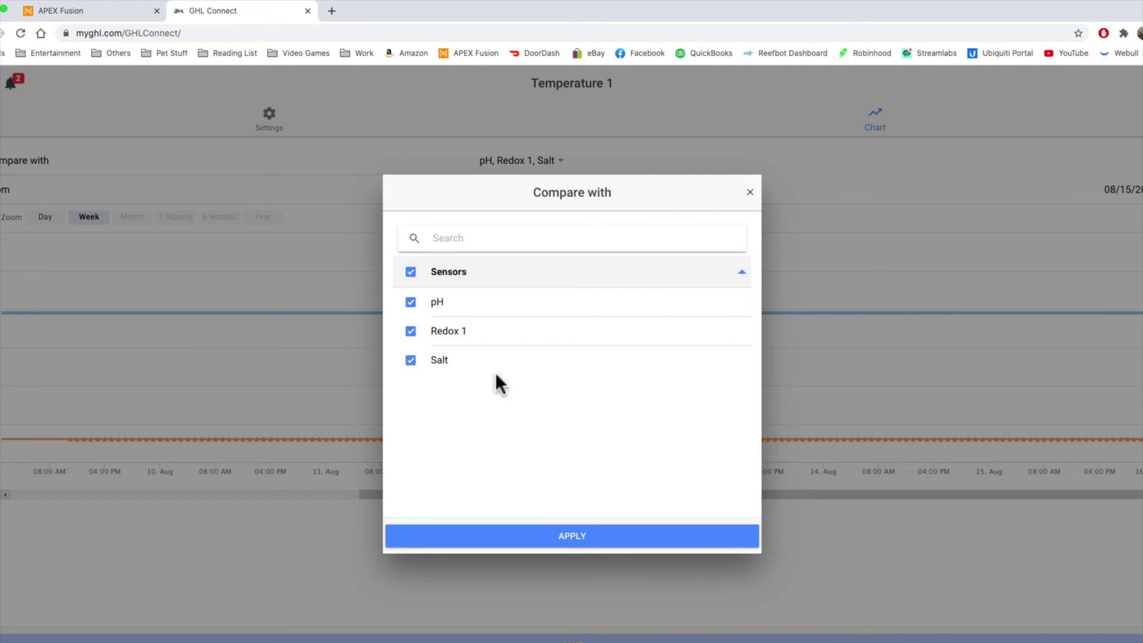
click(750, 185)
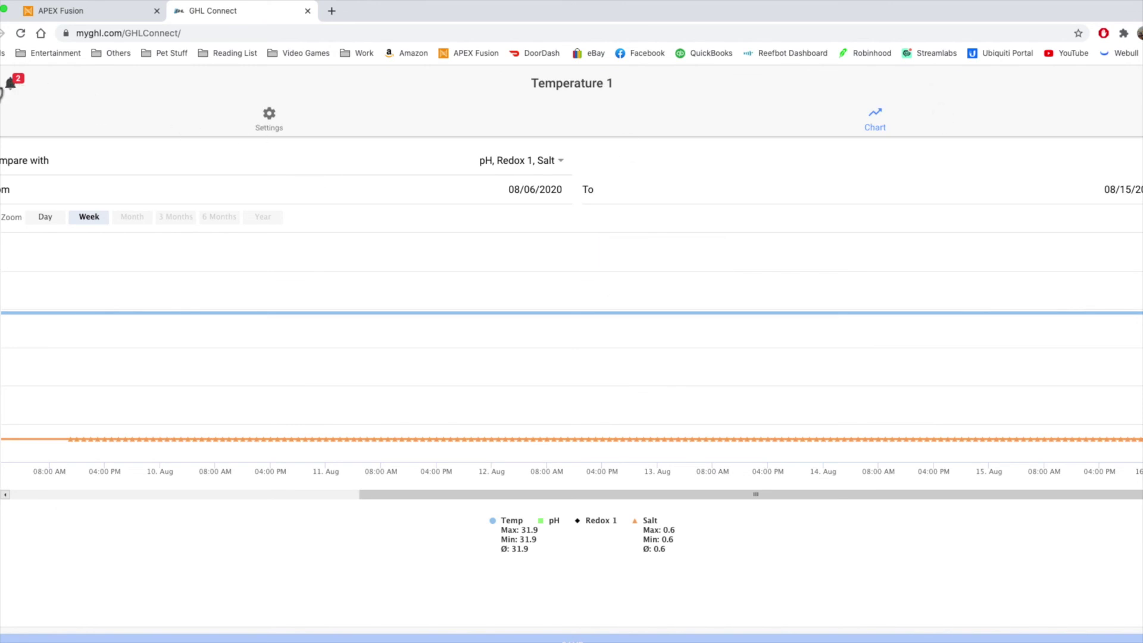
Back on the Dashboard, view its chart in Fullscreen mode, then exit full screen.
click(2, 88)
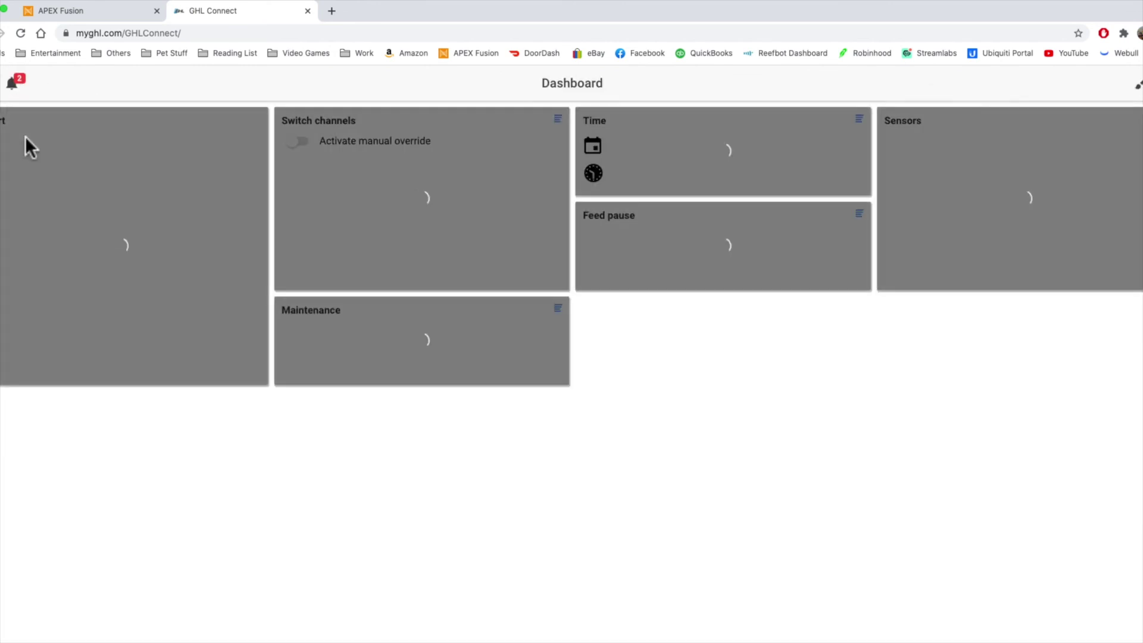
click(254, 146)
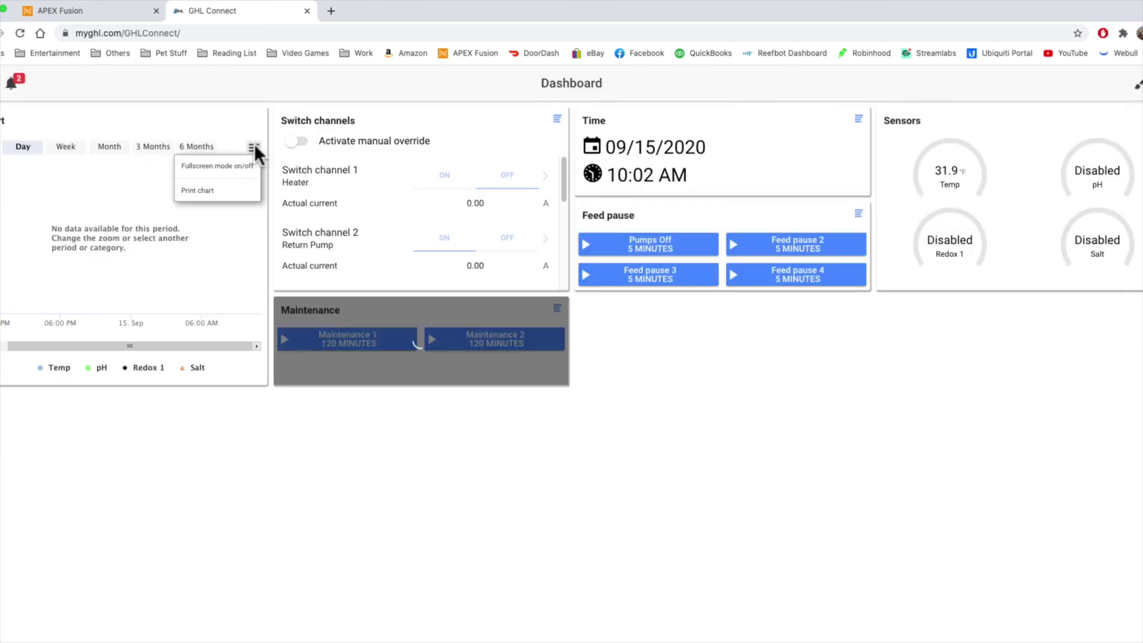
click(217, 167)
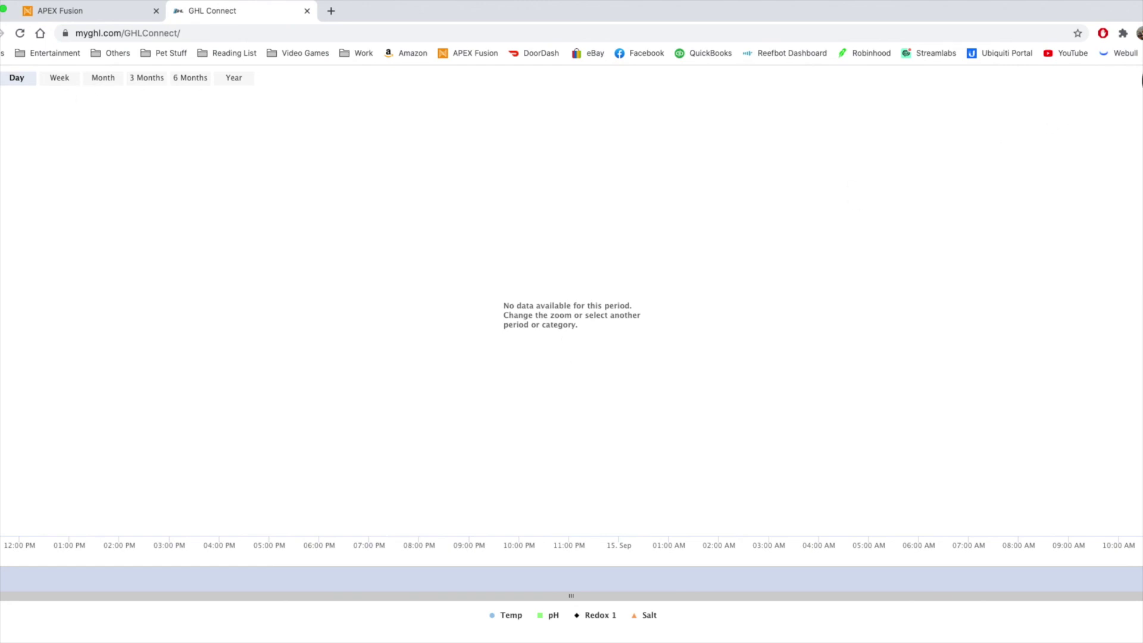
click(1128, 77)
click(1108, 94)
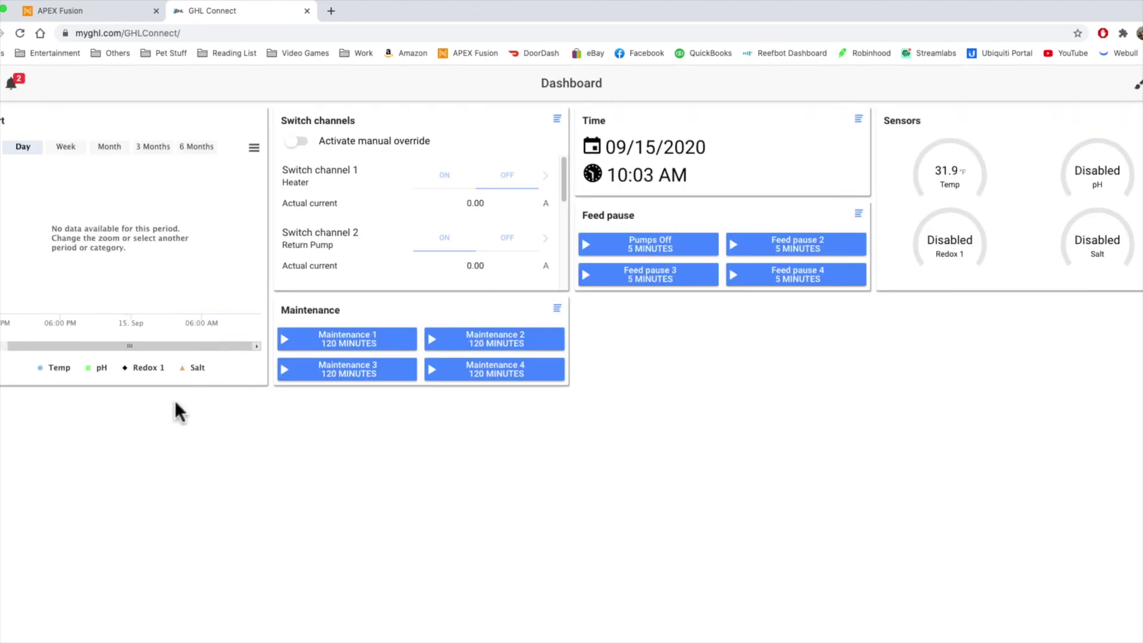